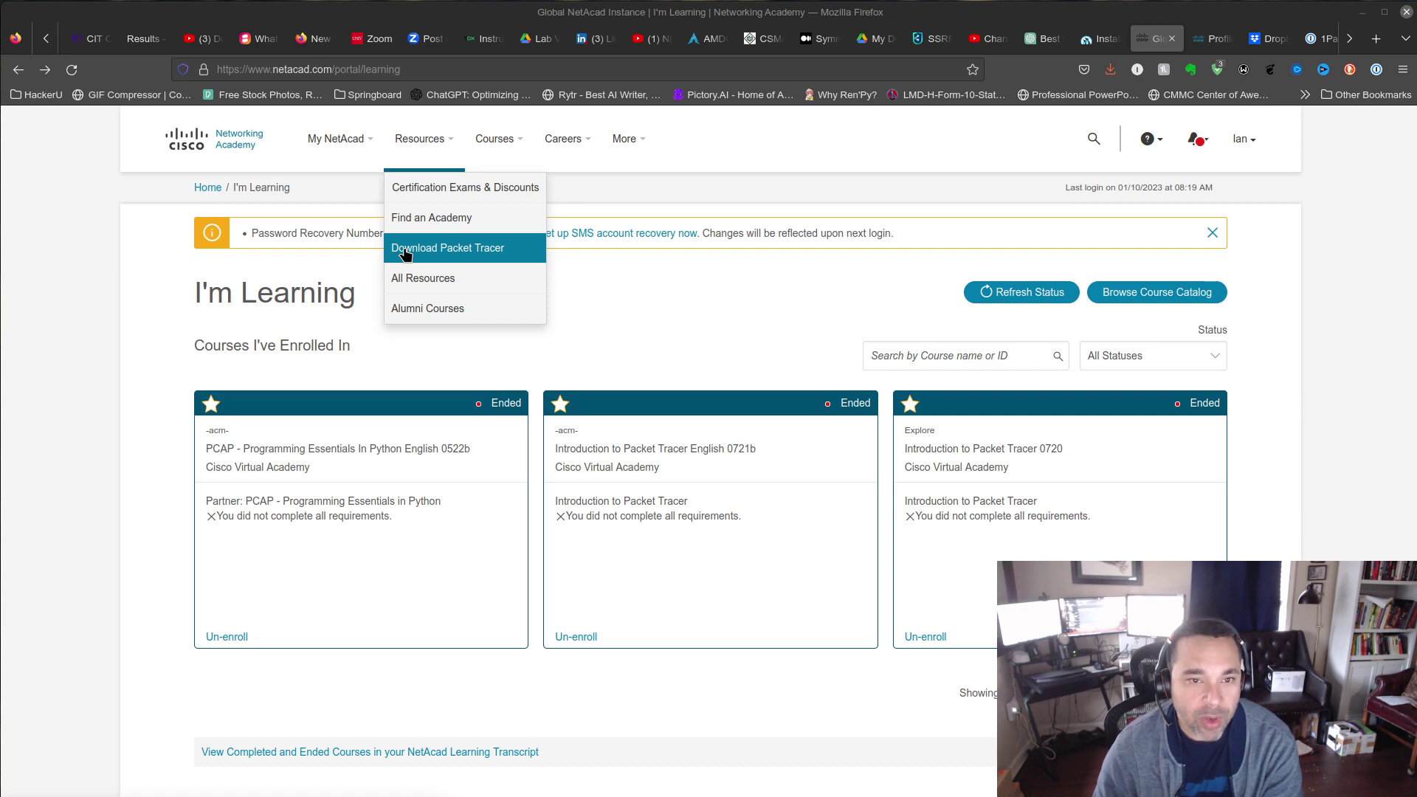
# Step: Open NetAcad's Download Cisco Packet Tracer page and read its introduction, highlighting sentences along the way
pyautogui.click(405, 254)
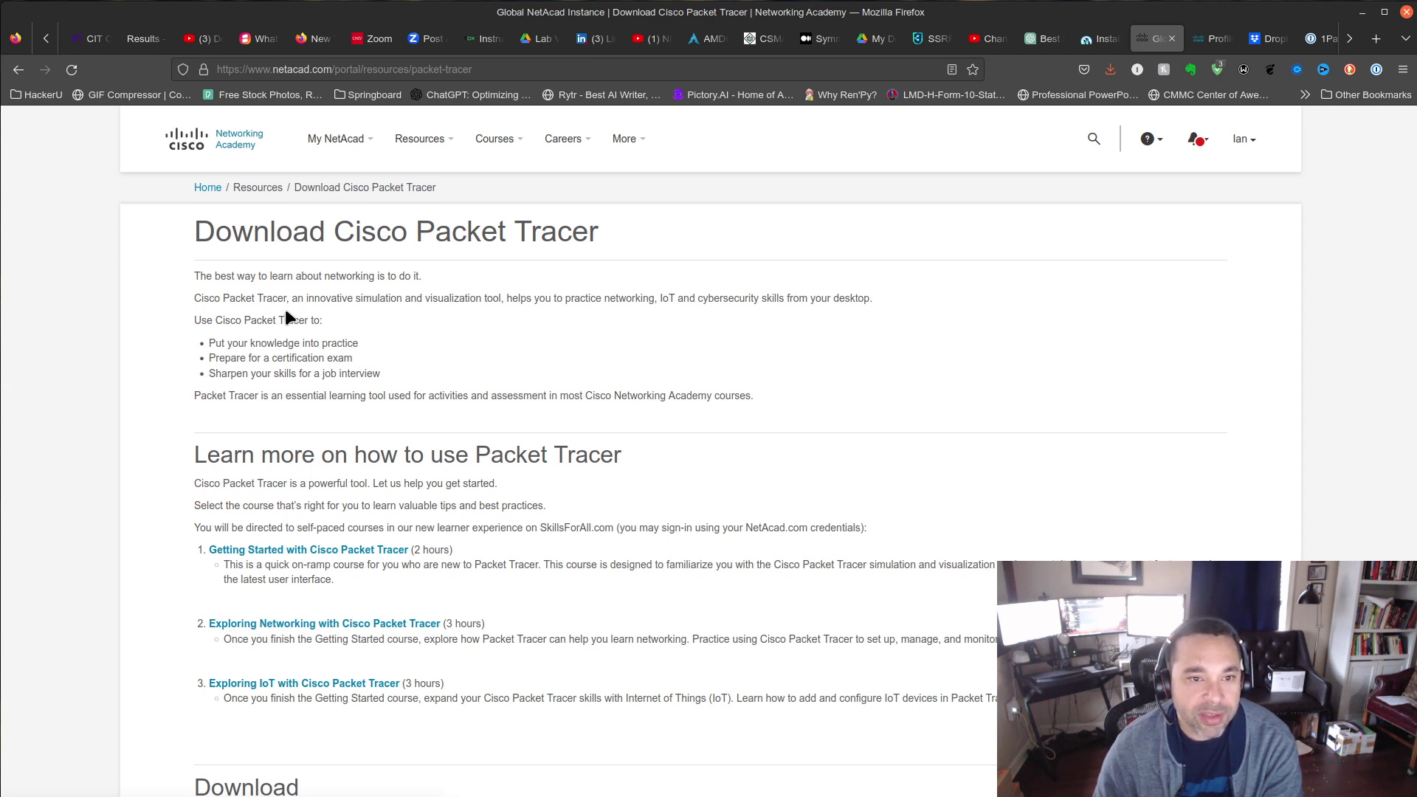
pyautogui.moveTo(219, 277); pyautogui.dragTo(364, 276)
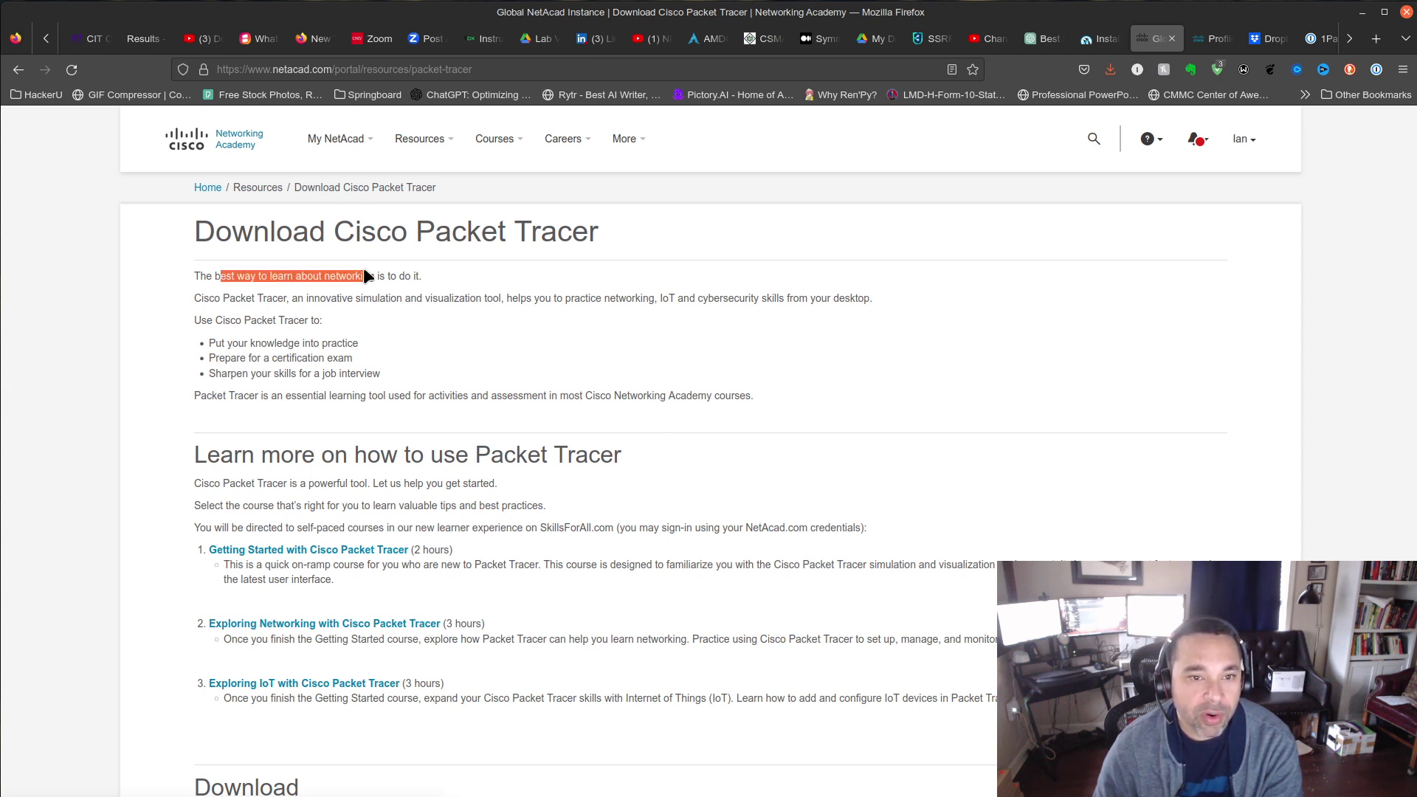
pyautogui.click(415, 290)
pyautogui.moveTo(873, 297)
pyautogui.mouseDown()
pyautogui.moveTo(436, 297)
pyautogui.moveTo(524, 295)
pyautogui.mouseUp()
pyautogui.click(516, 315)
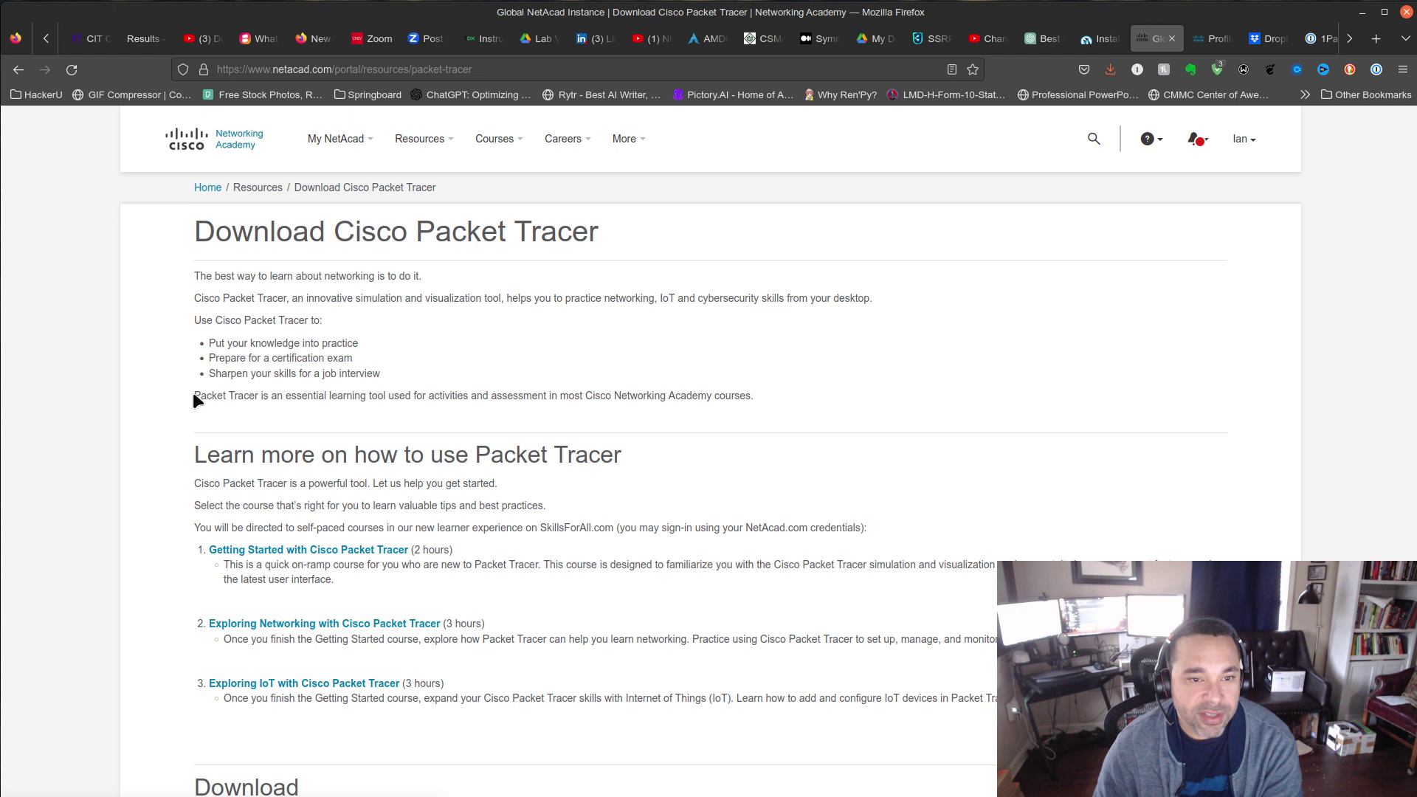
pyautogui.moveTo(194, 396); pyautogui.dragTo(747, 395)
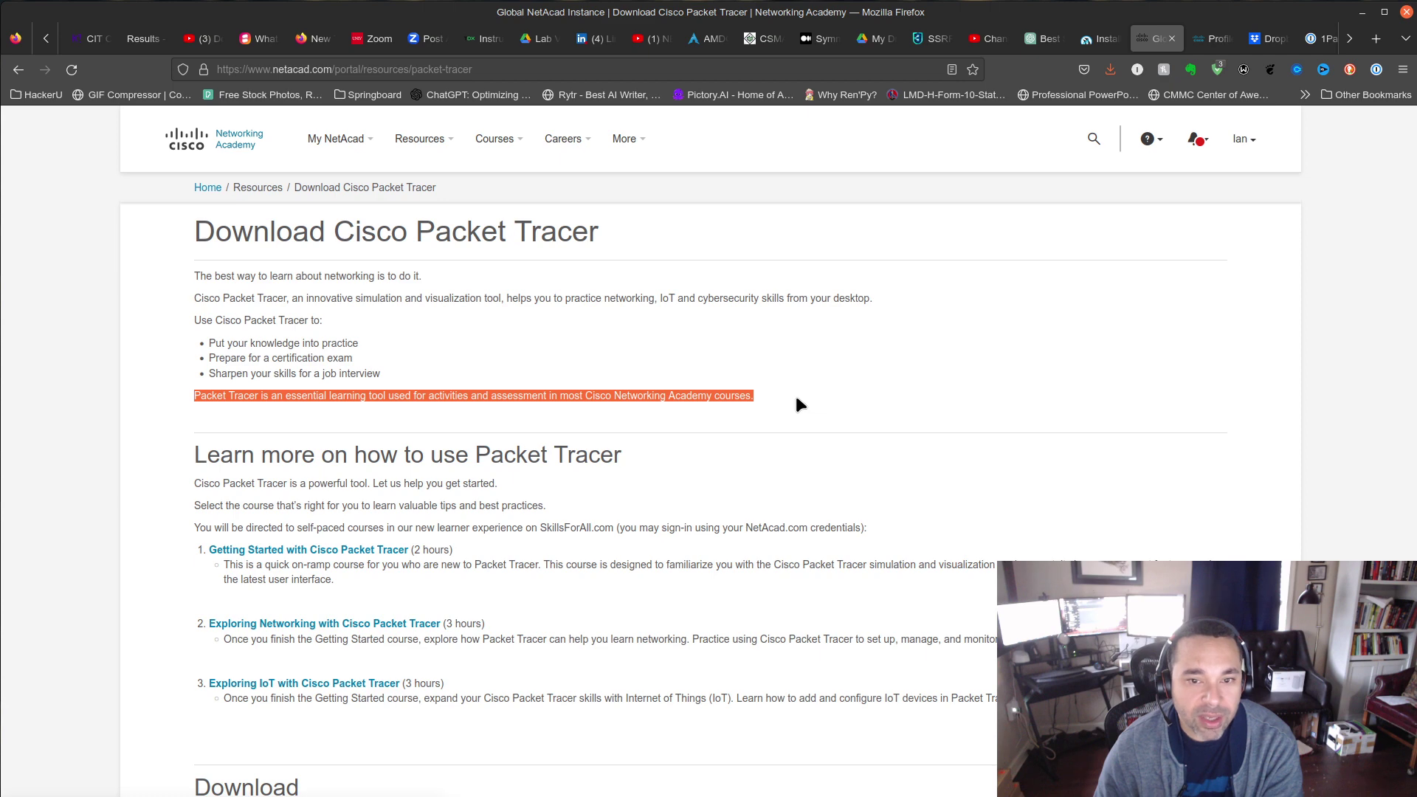
pyautogui.scroll(-3, 795, 401)
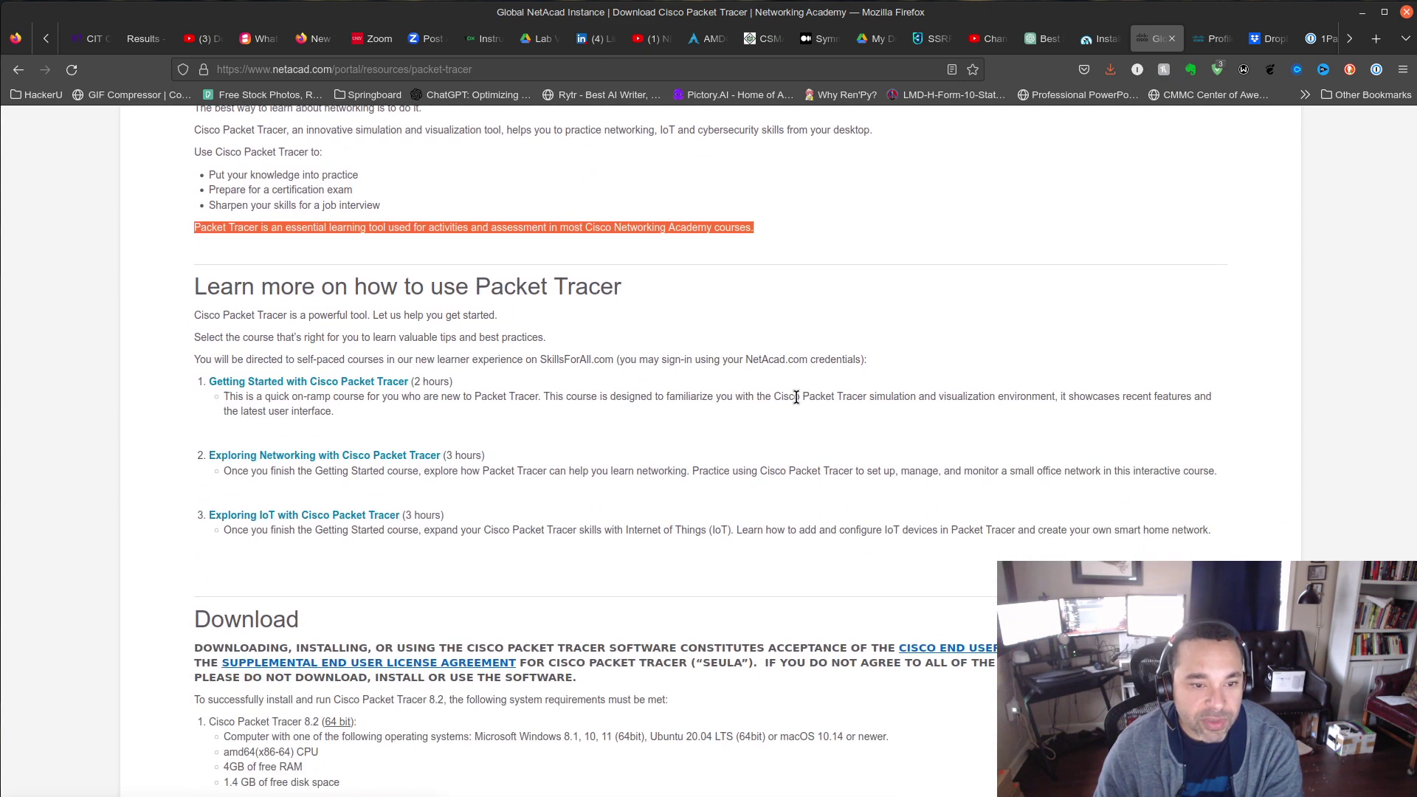
pyautogui.scroll(-5, 795, 397)
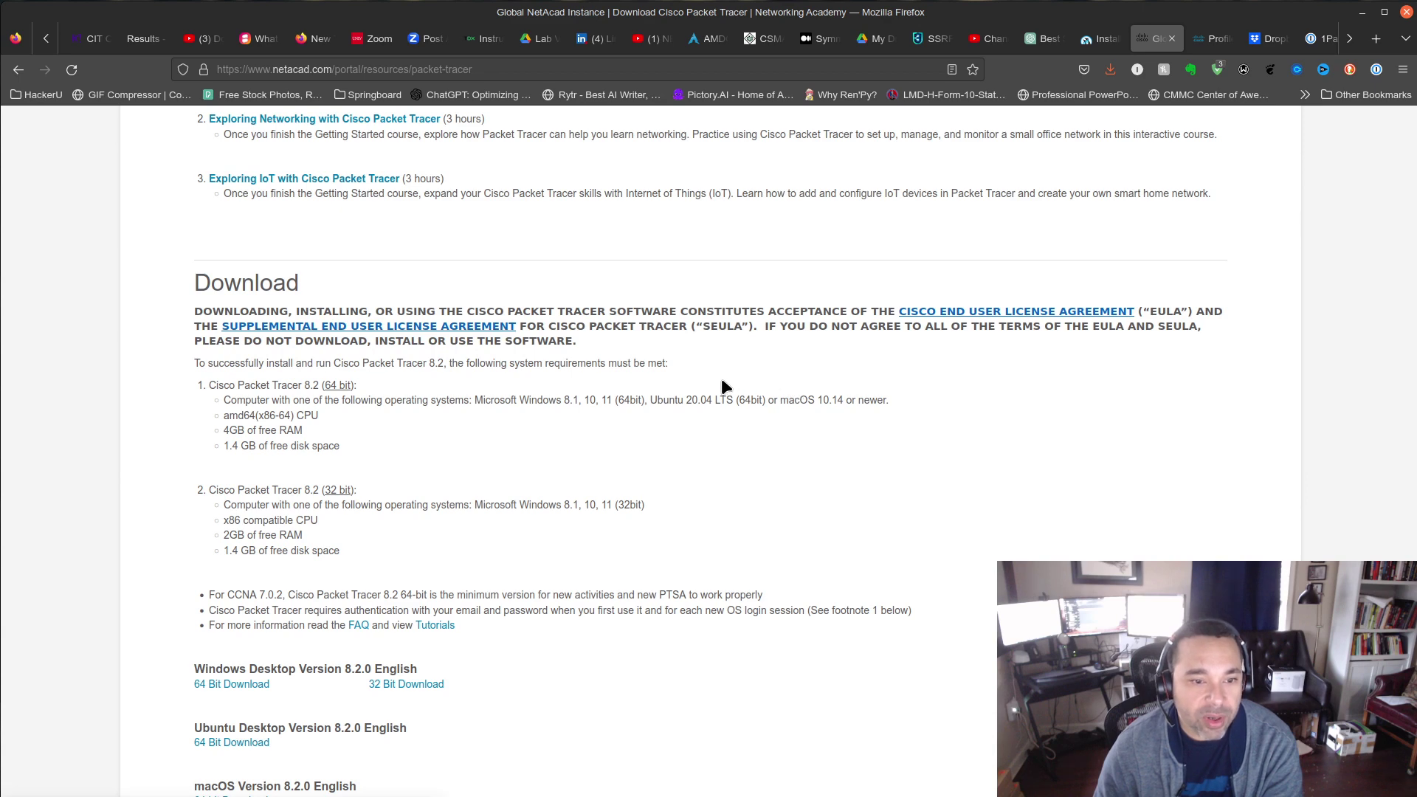
pyautogui.scroll(-3, 720, 383)
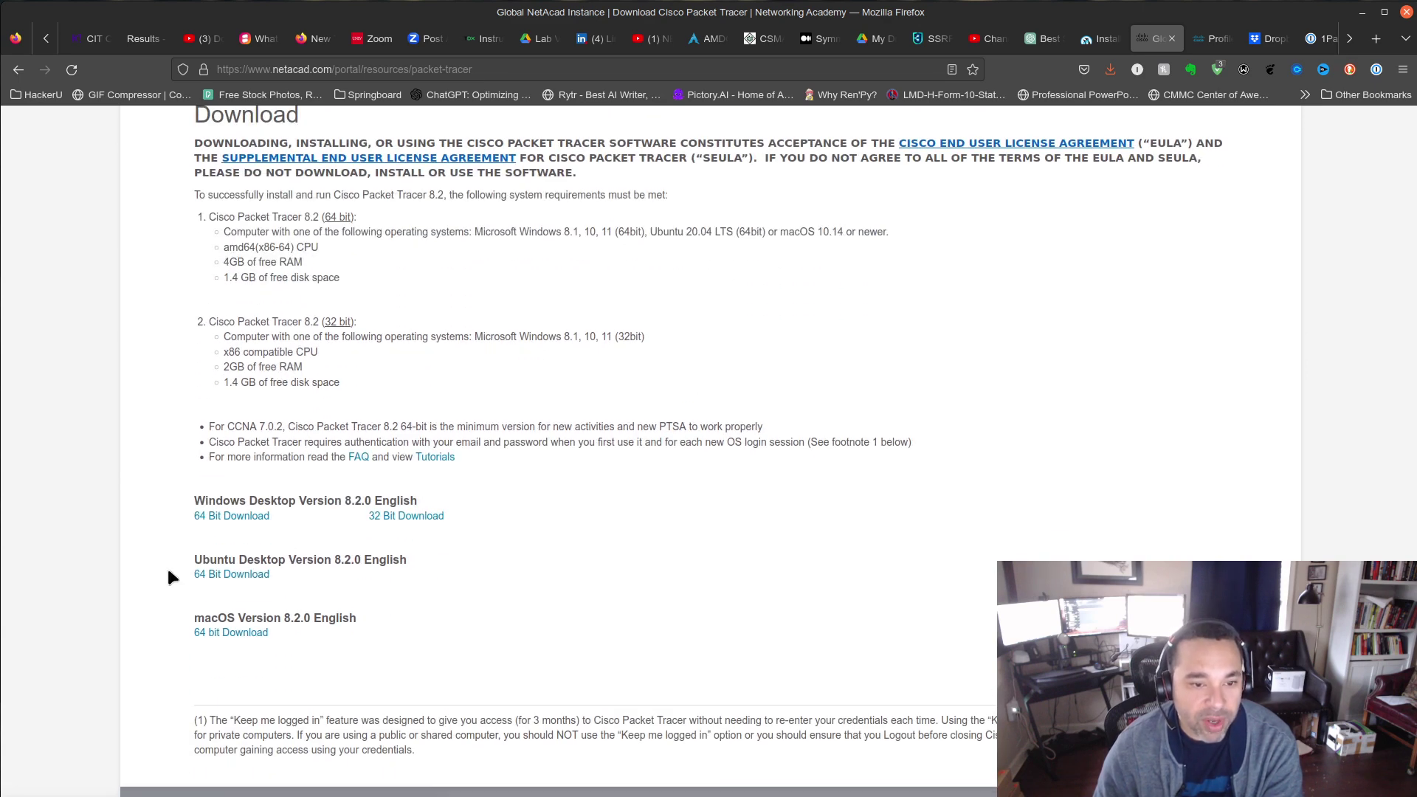
pyautogui.scroll(3, 224, 606)
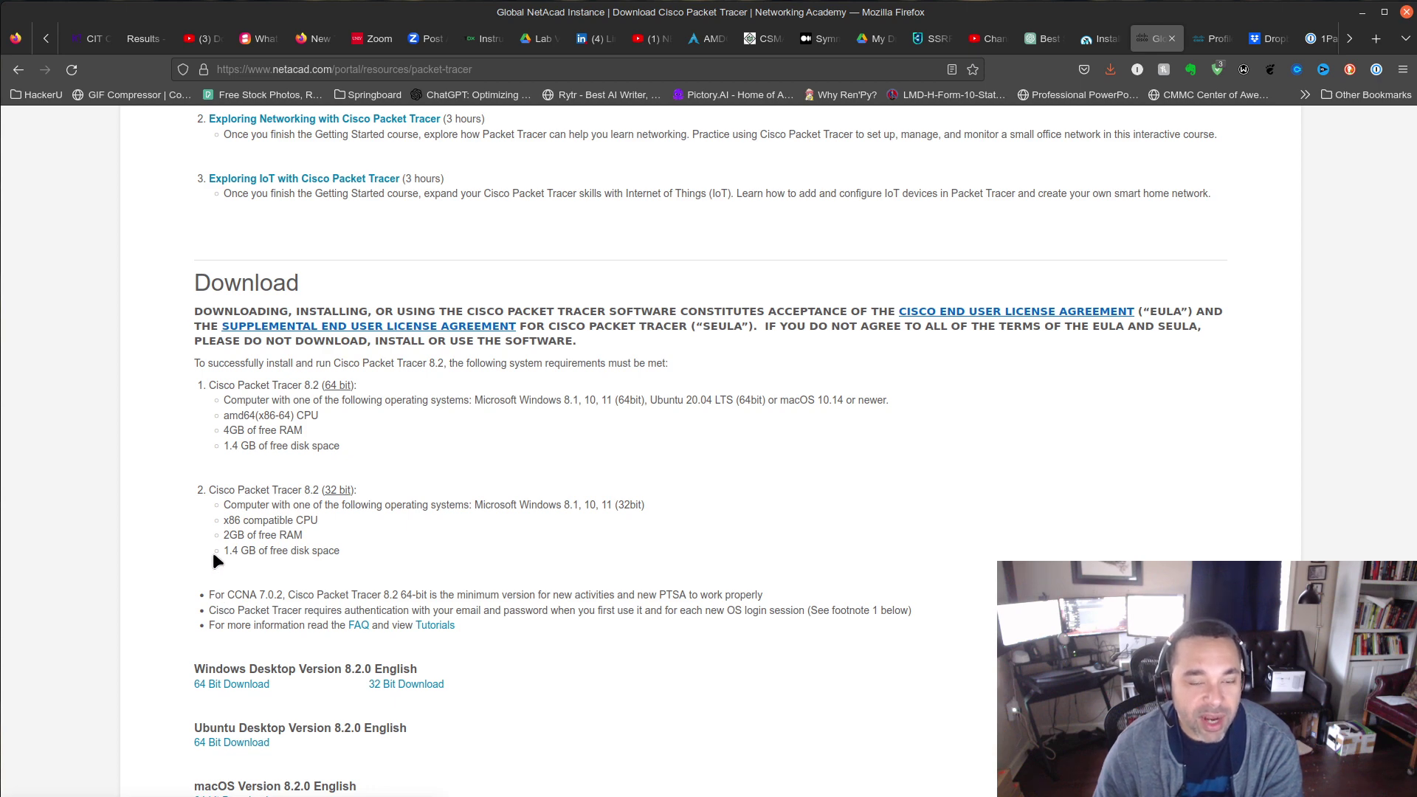
pyautogui.scroll(-3, 282, 414)
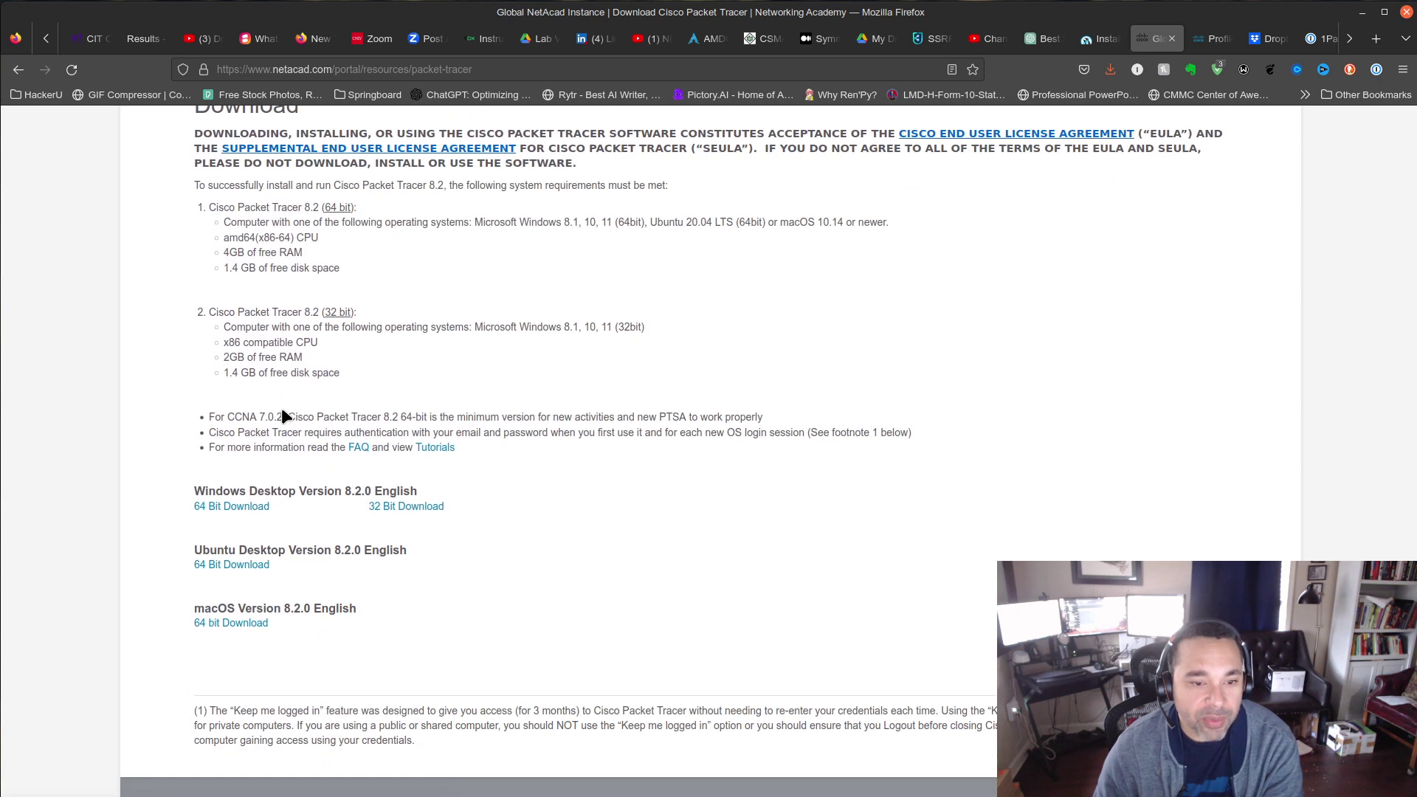
# Step: Start the Ubuntu Desktop Version 8.2.0 English 64 Bit Download
pyautogui.click(227, 567)
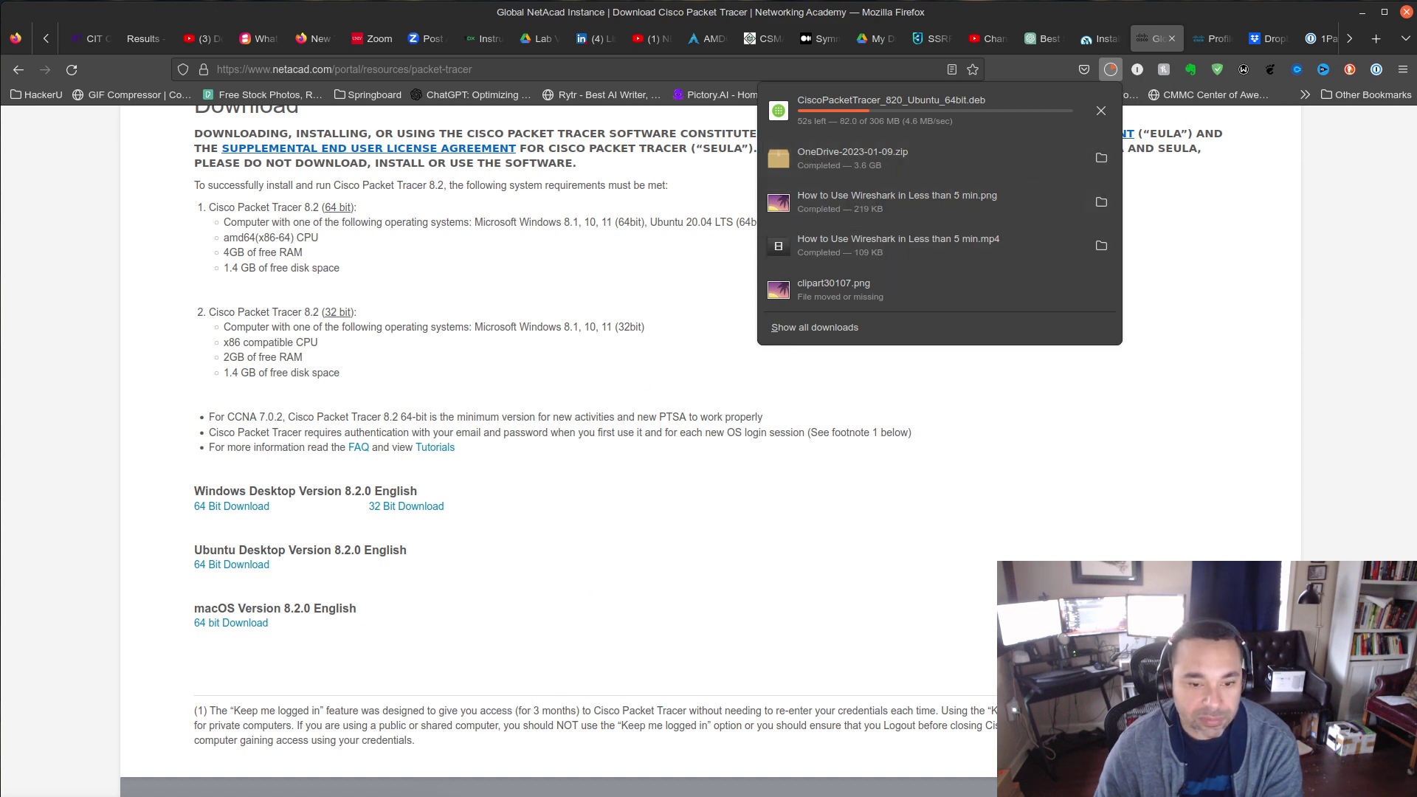
# Step: Dismiss the downloads panel, then recheck the download progress (about 291 of 306 MB) and close it
pyautogui.press('Escape')
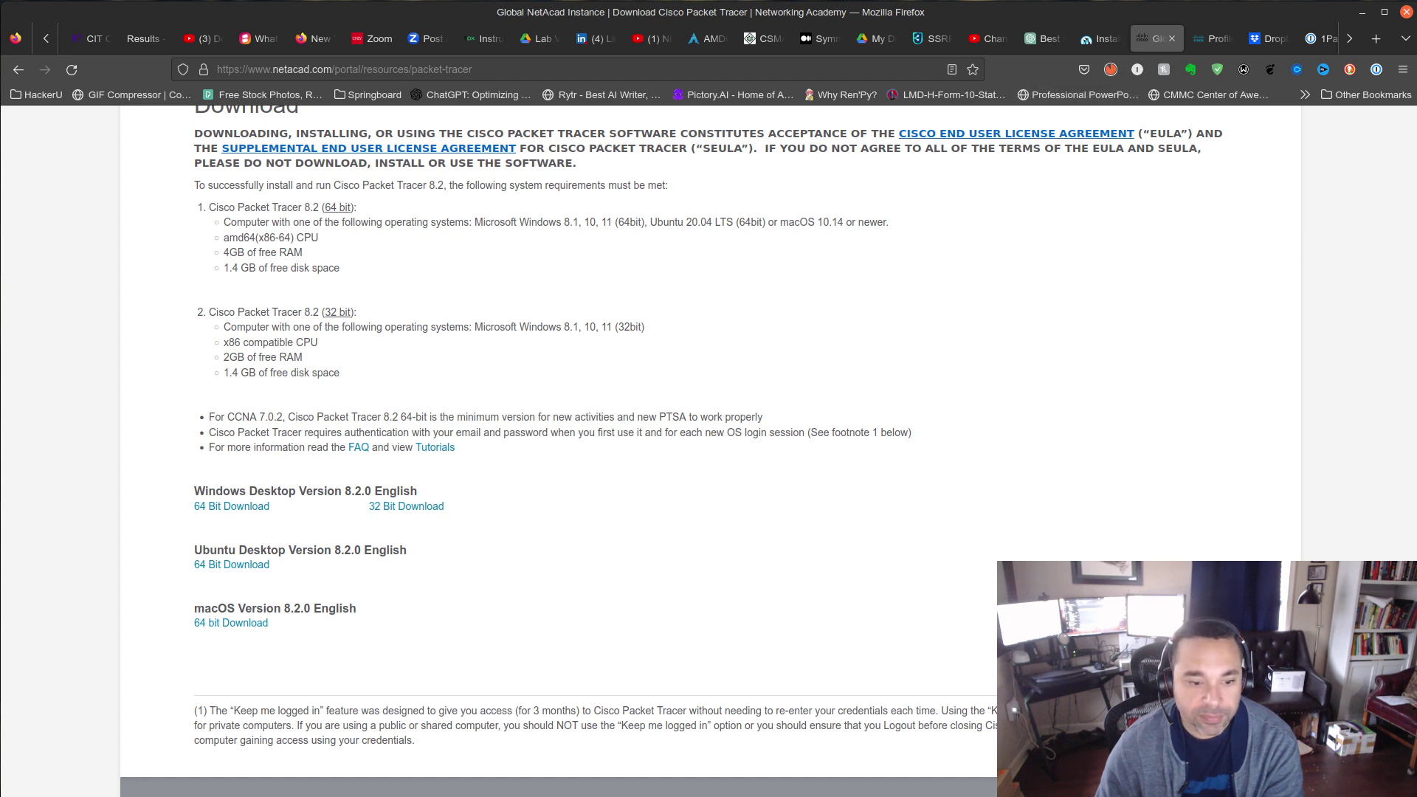
pyautogui.click(1110, 71)
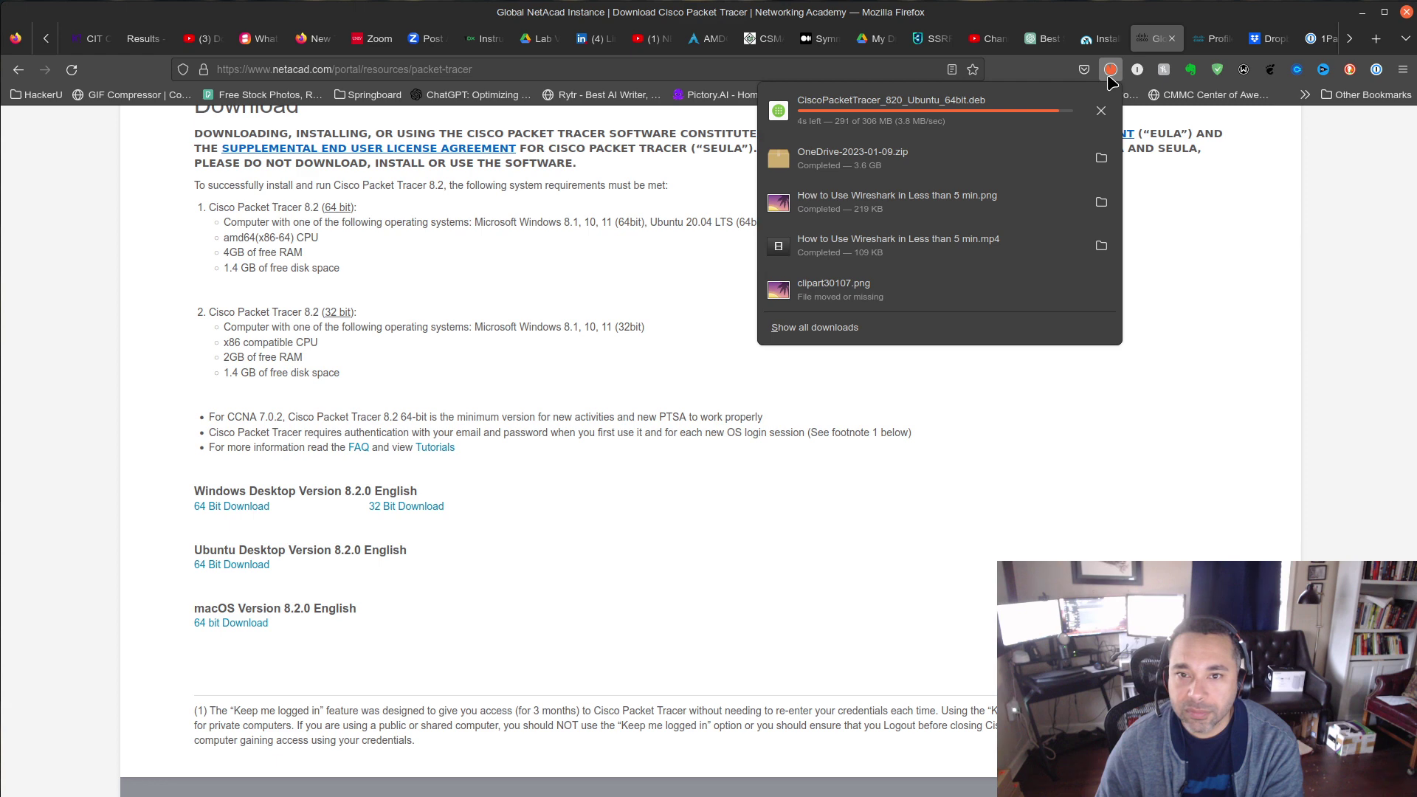
pyautogui.click(1113, 201)
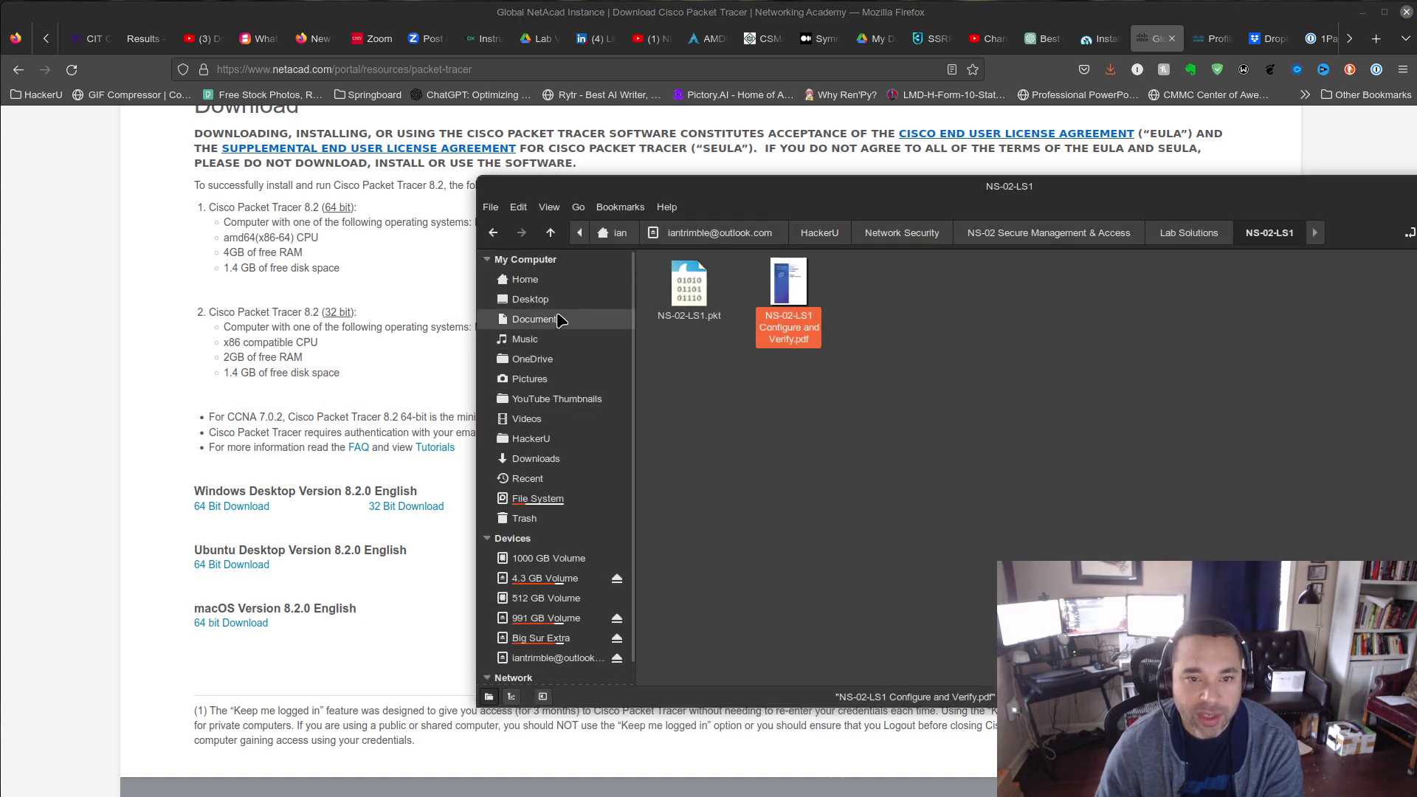
# Step: Move the Nemo file manager window out of the way
pyautogui.moveTo(733, 188); pyautogui.dragTo(0, 234)
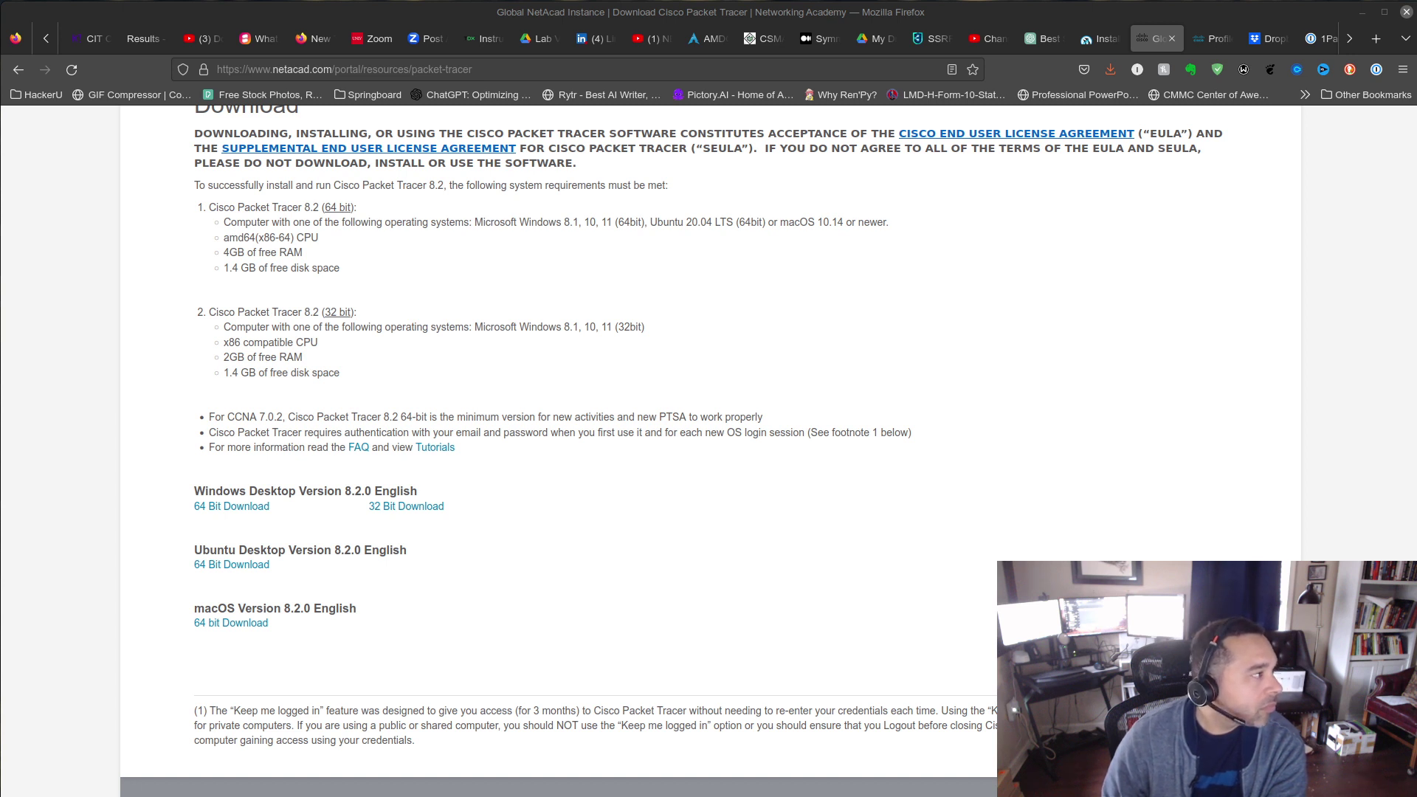
# Step: Centre the GDebi window and review the extra packages Packet Tracer 8.2 requires
pyautogui.moveTo(944, 237); pyautogui.dragTo(771, 260)
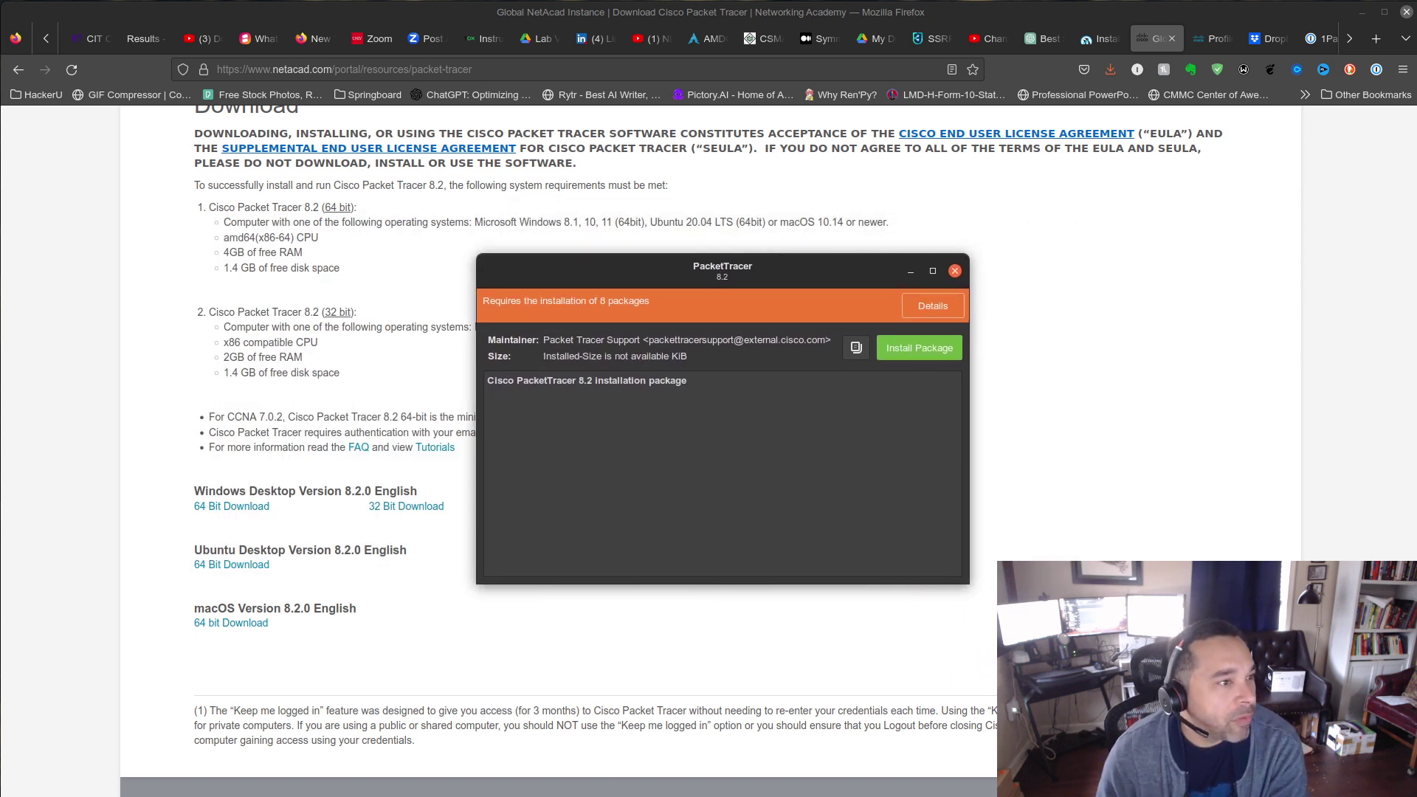
pyautogui.click(473, 604)
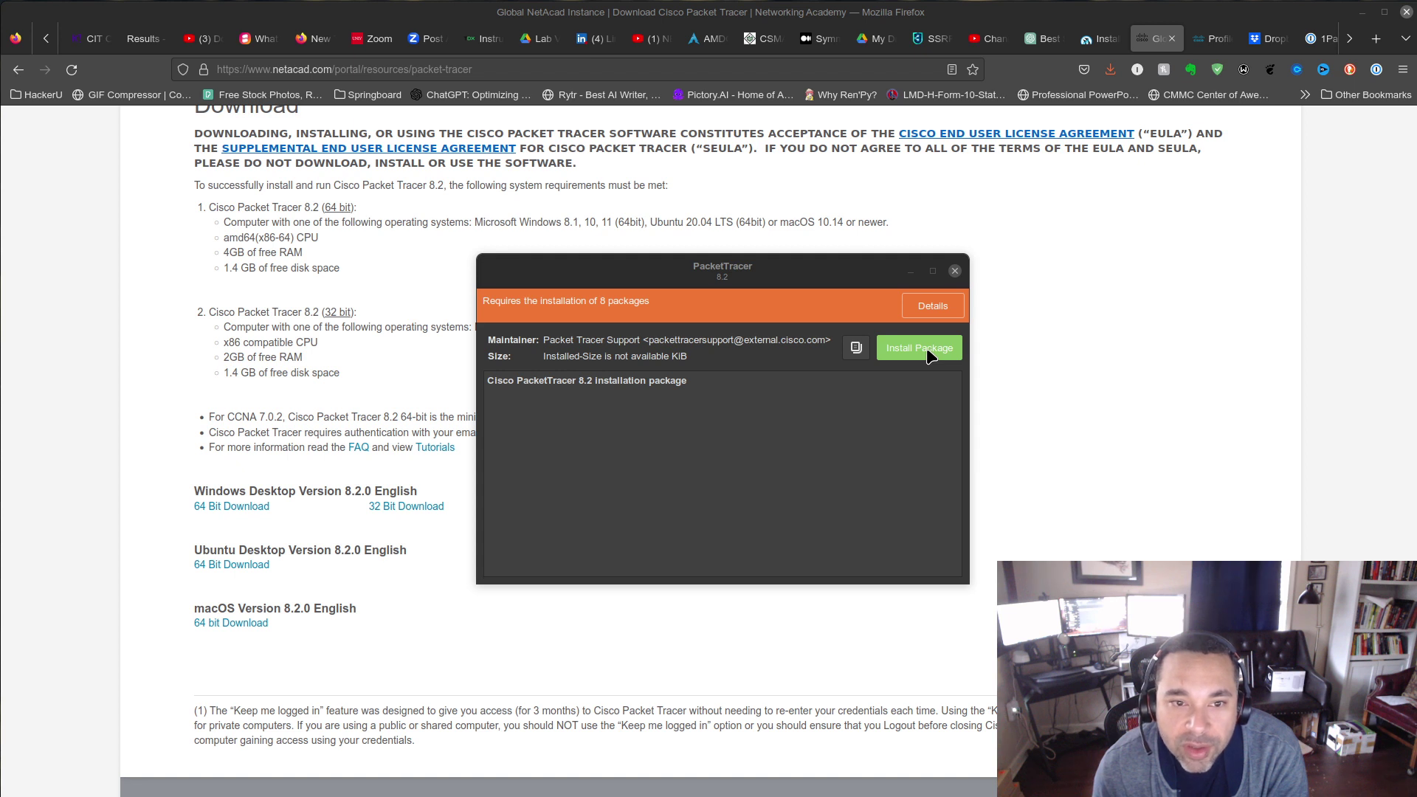
pyautogui.click(932, 315)
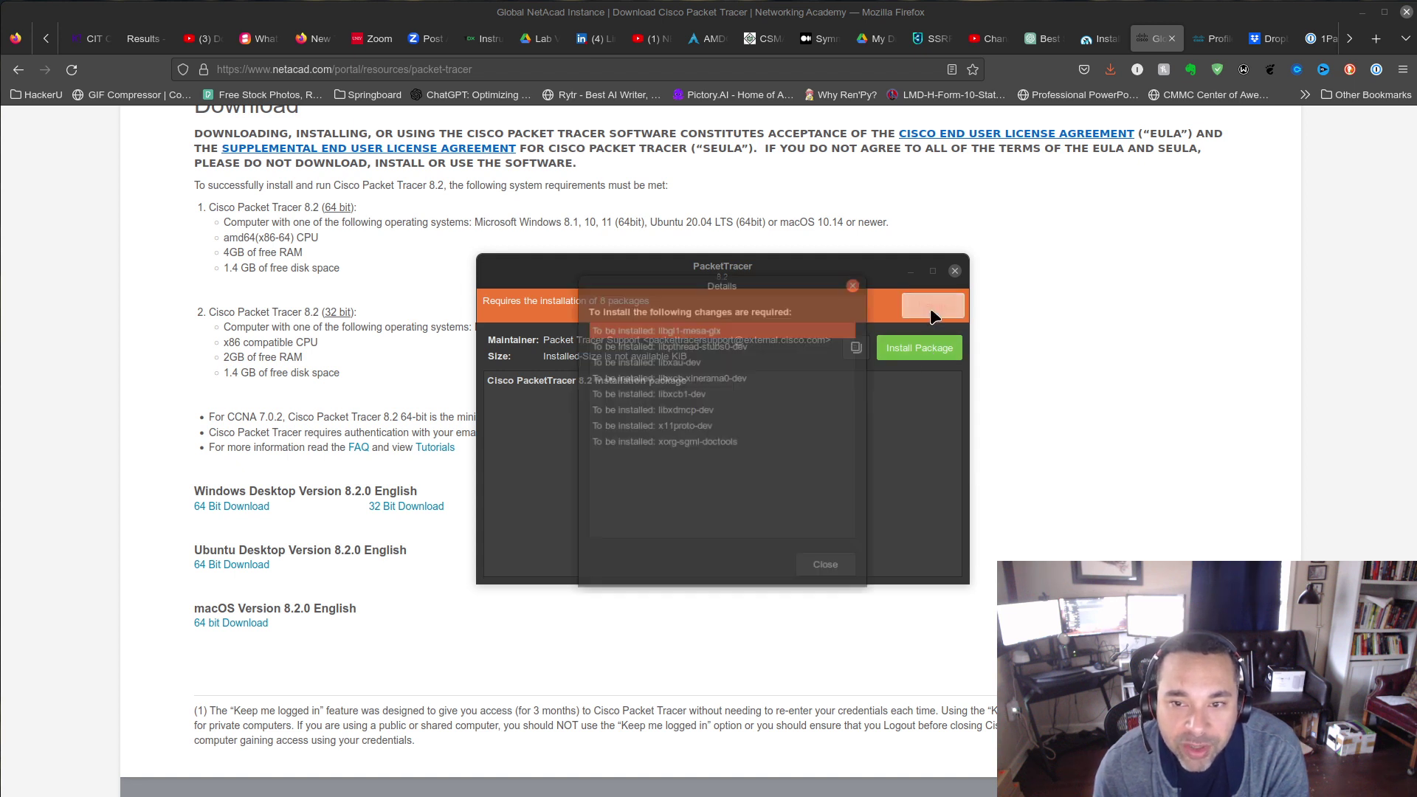
pyautogui.click(829, 569)
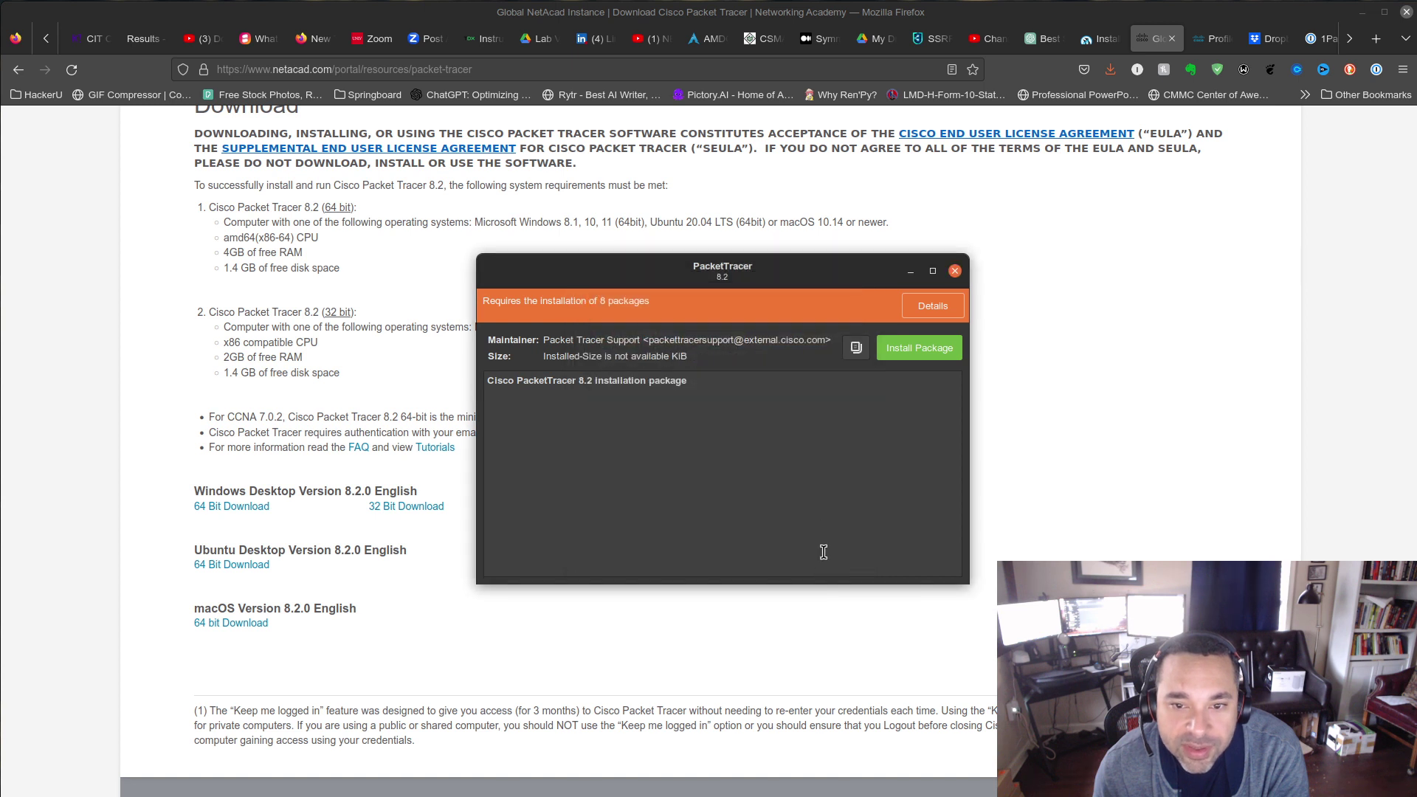
# Step: Start installing, authenticate with the administrator password, and approve the additional required packages
pyautogui.click(917, 349)
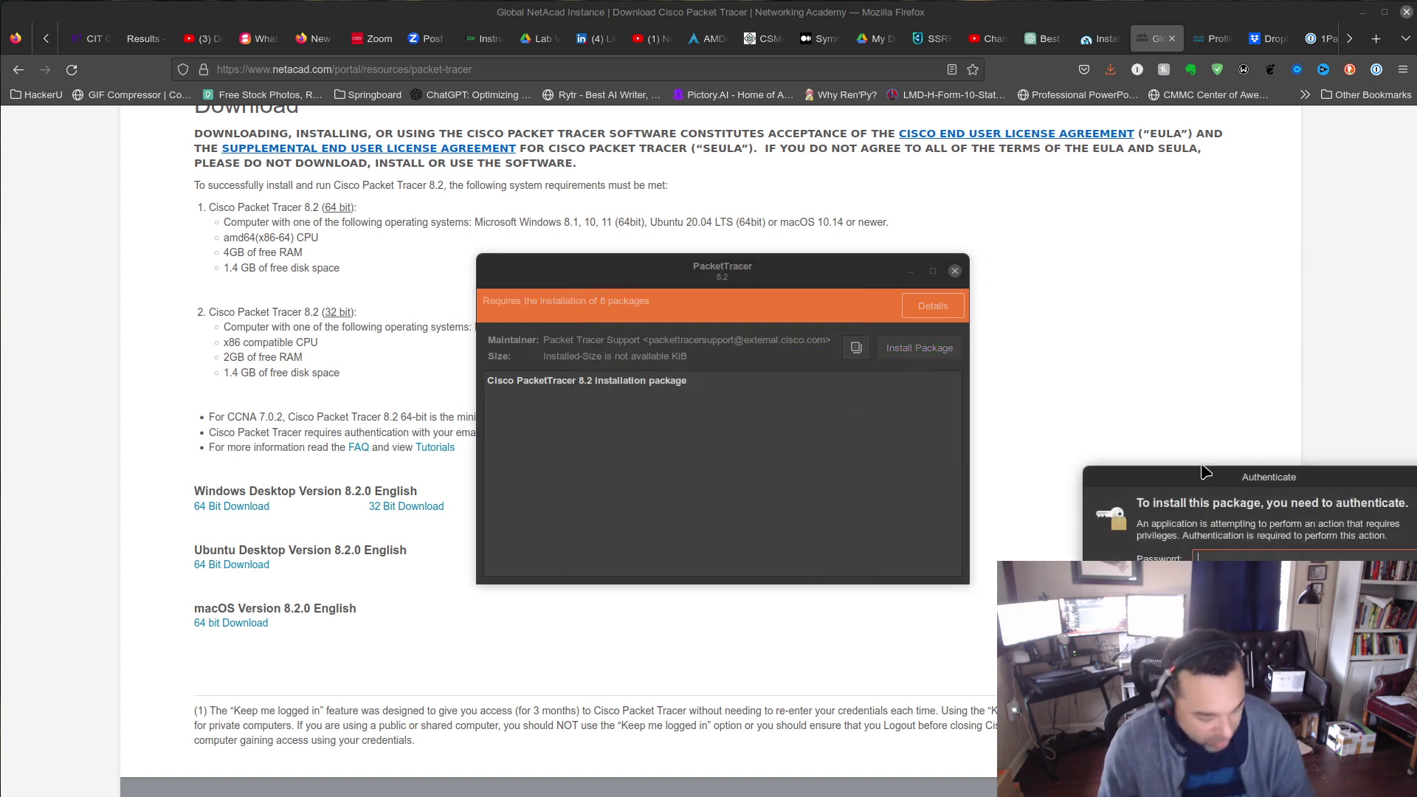
pyautogui.write('p')
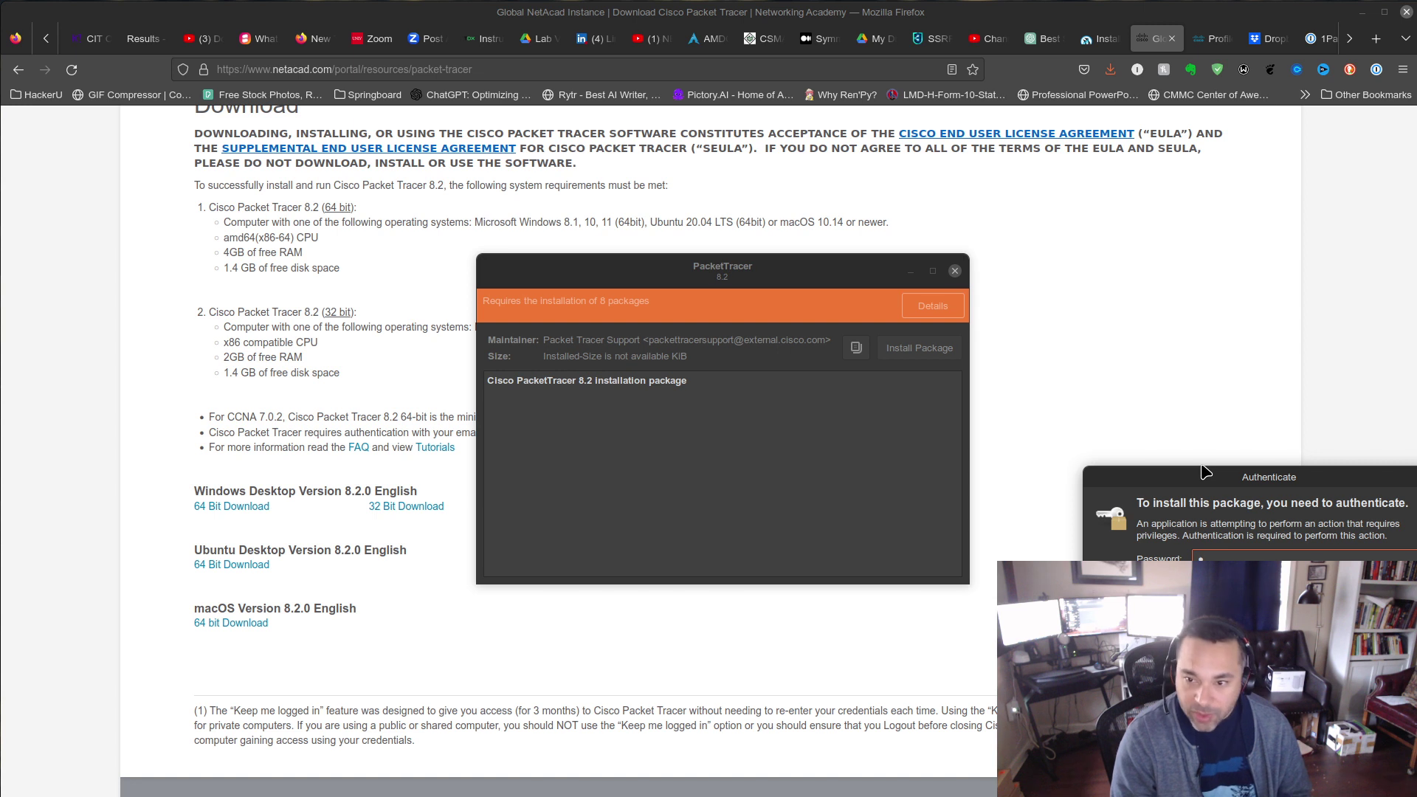
pyautogui.write('*****')
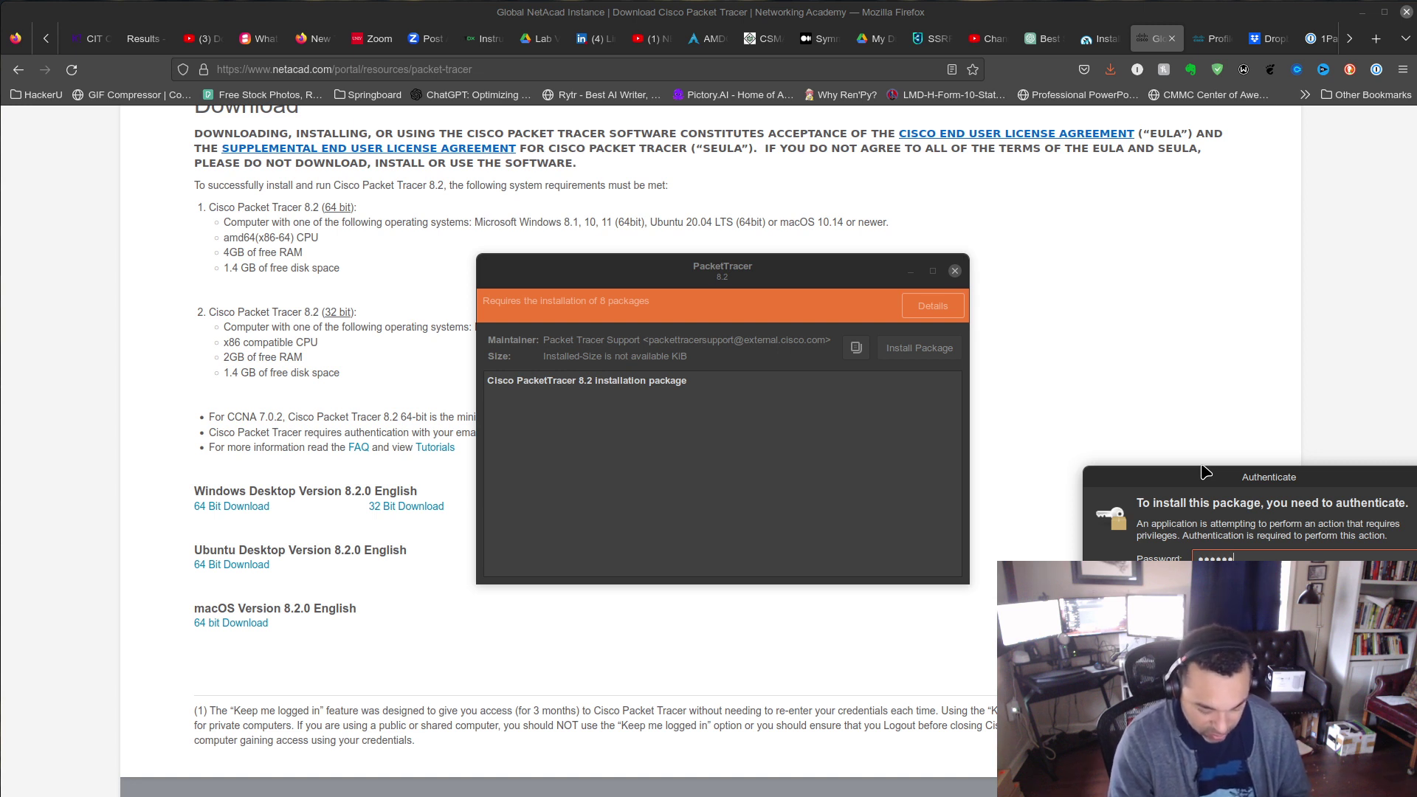
pyautogui.write('********')
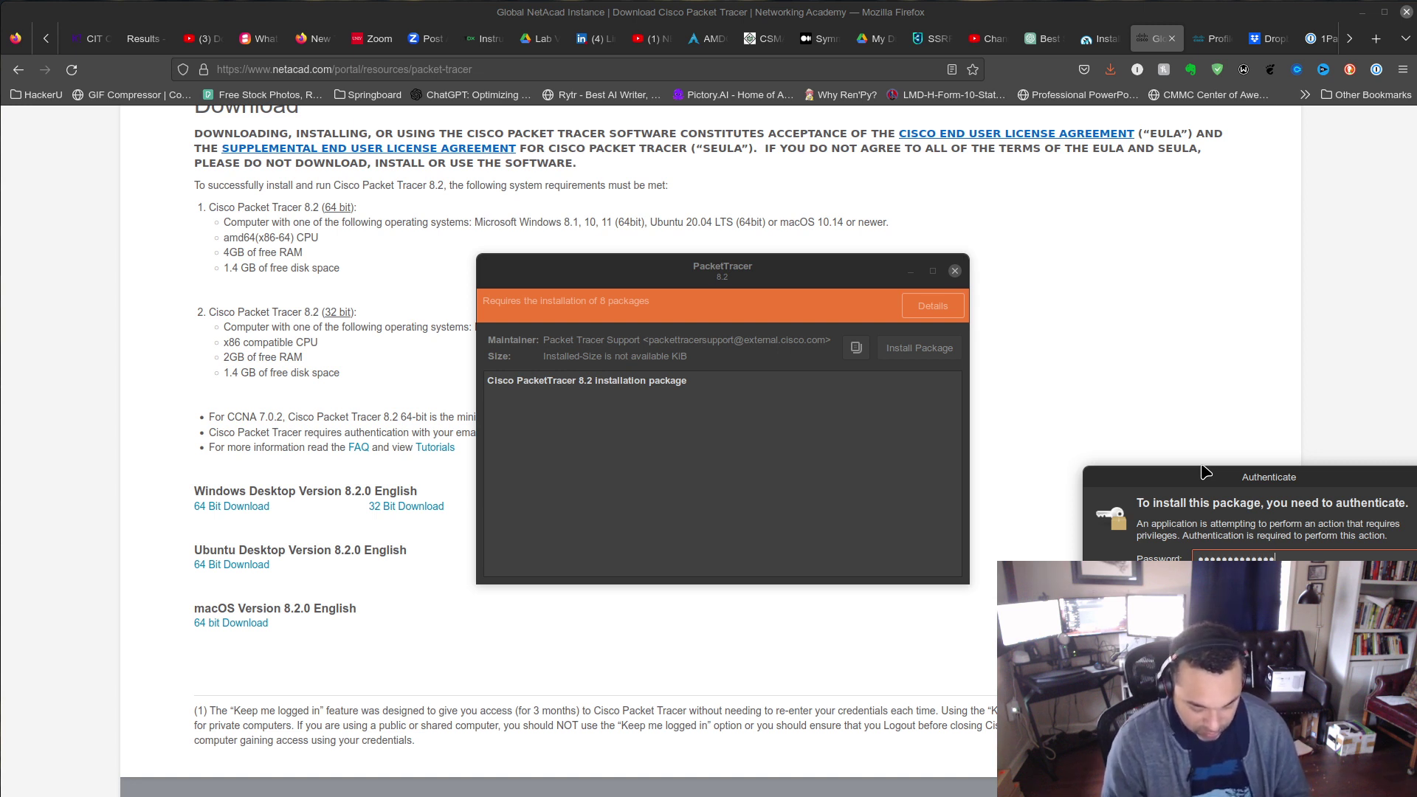
pyautogui.press('Return')
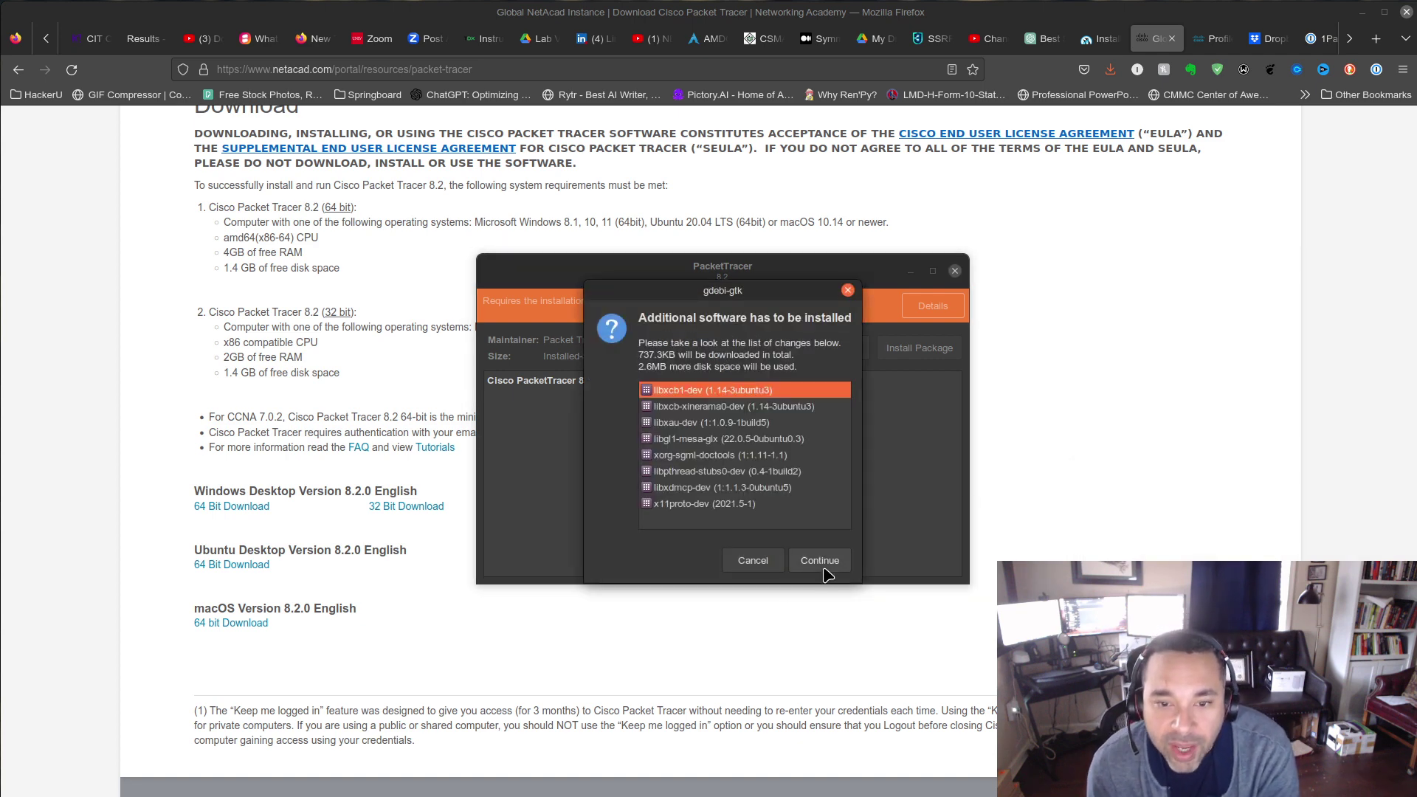
pyautogui.click(821, 563)
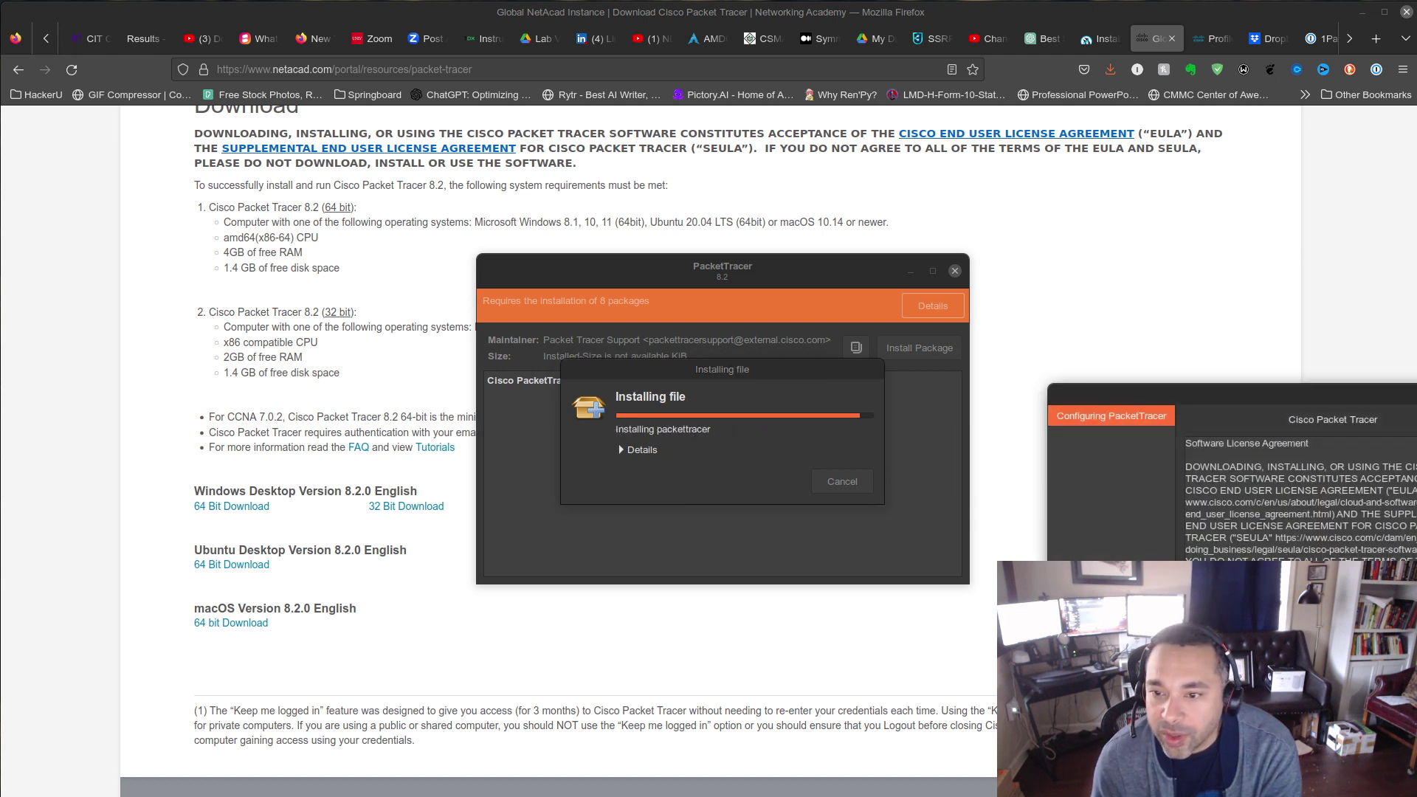
# Step: Accept the Packet Tracer EULA by ticking 'Do you accept the terms of this EULA?'
pyautogui.press('Return')
pyautogui.click(1277, 428)
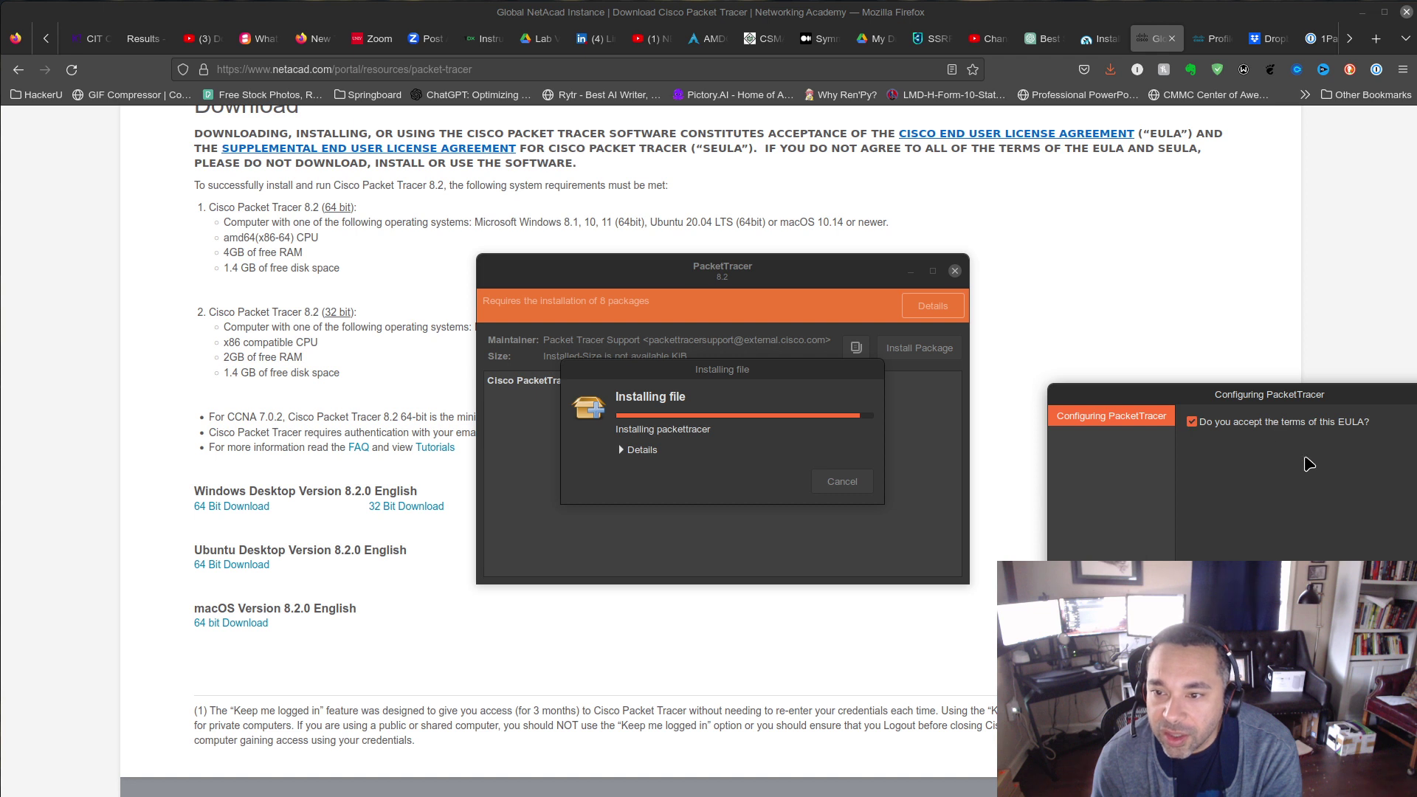
pyautogui.press('Return')
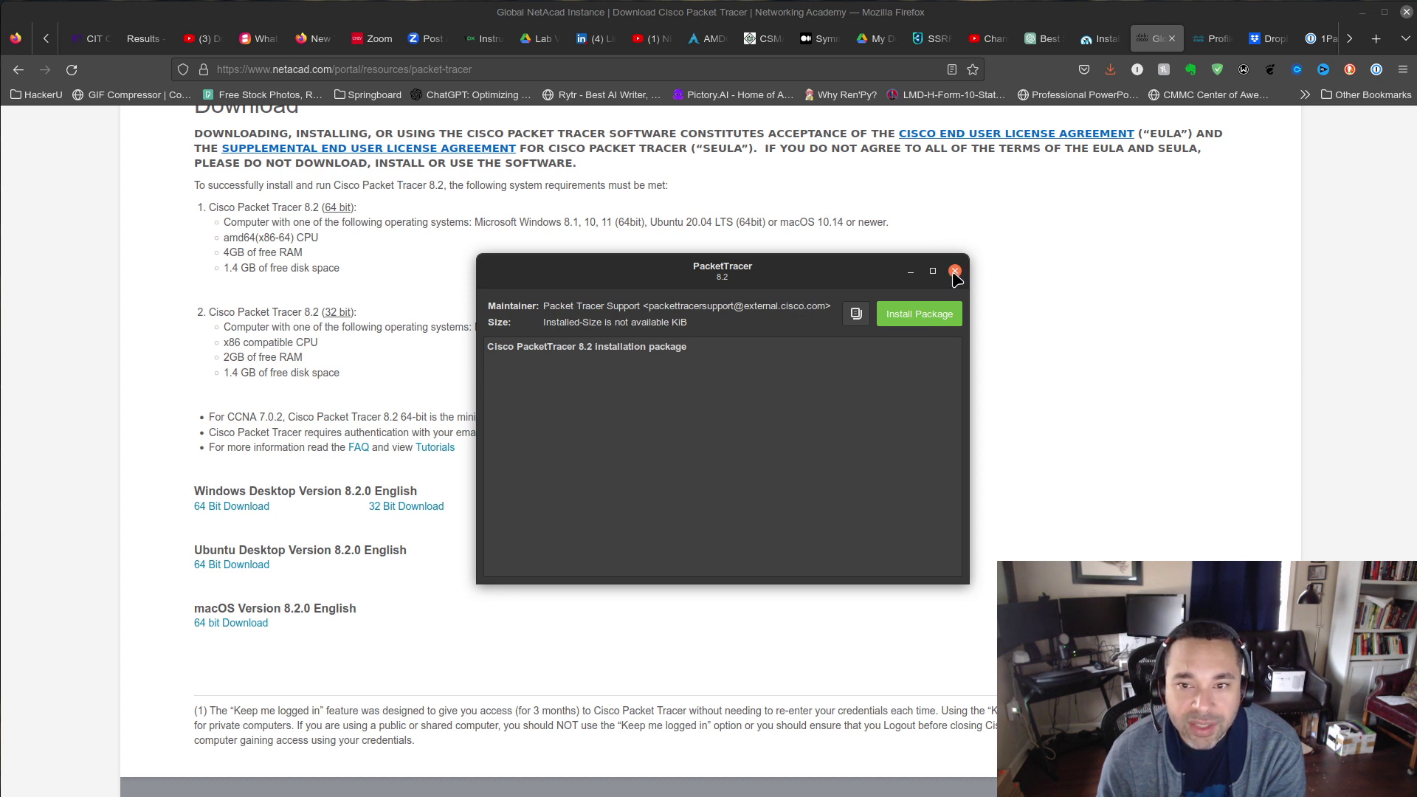
# Step: Close the installer, launch Packet Tracer 8.2 from the application menu, and decline multi-user mode
pyautogui.click(956, 271)
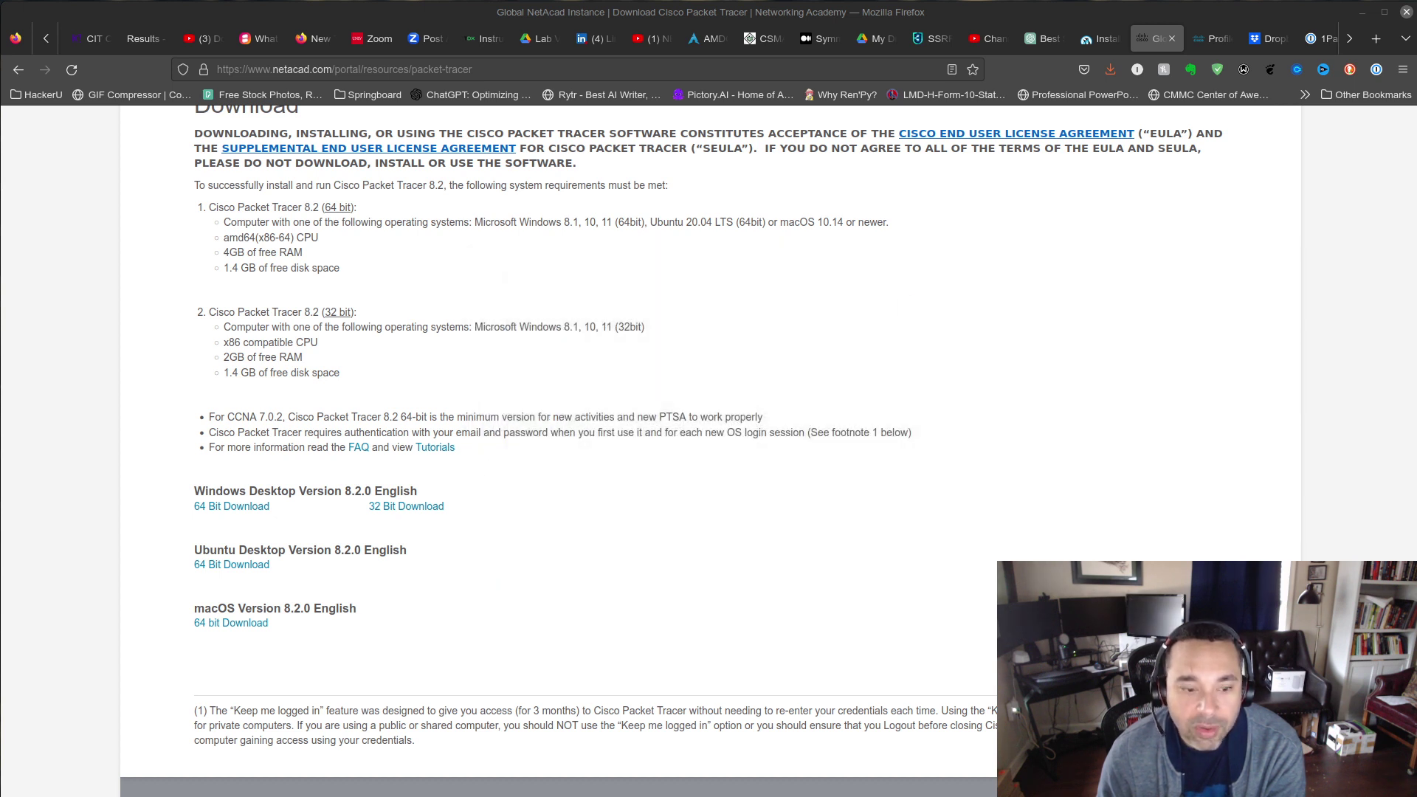
pyautogui.press('super')
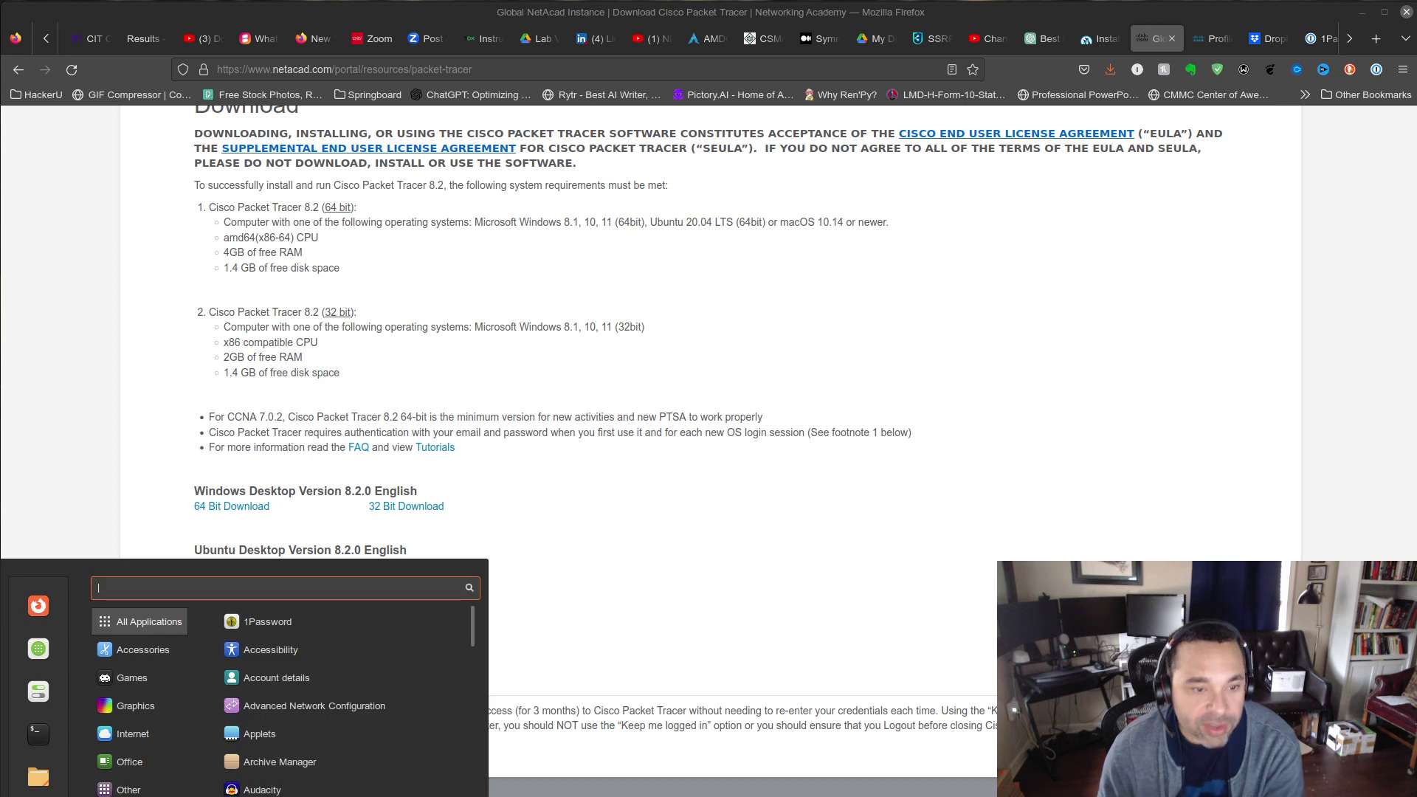
pyautogui.write('cis')
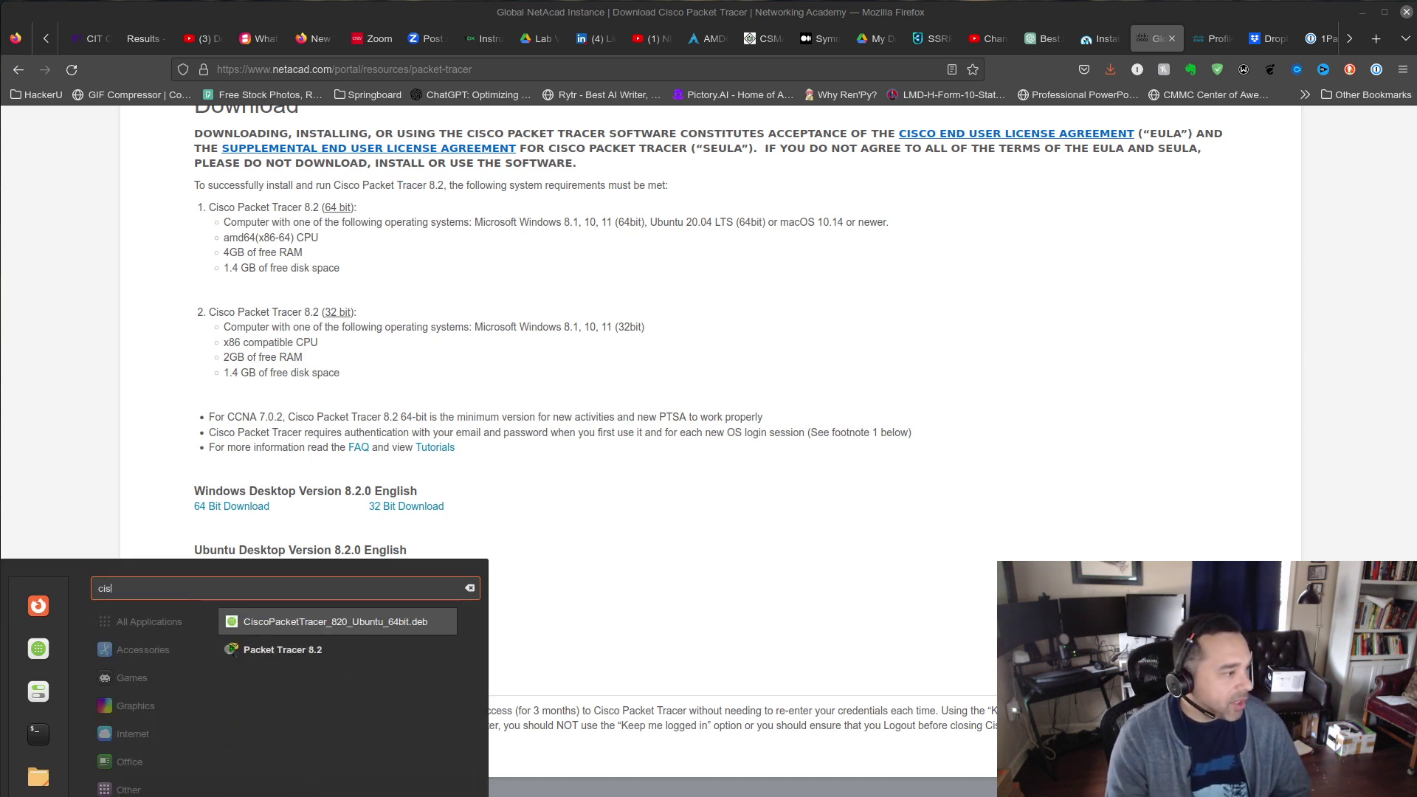
pyautogui.click(305, 649)
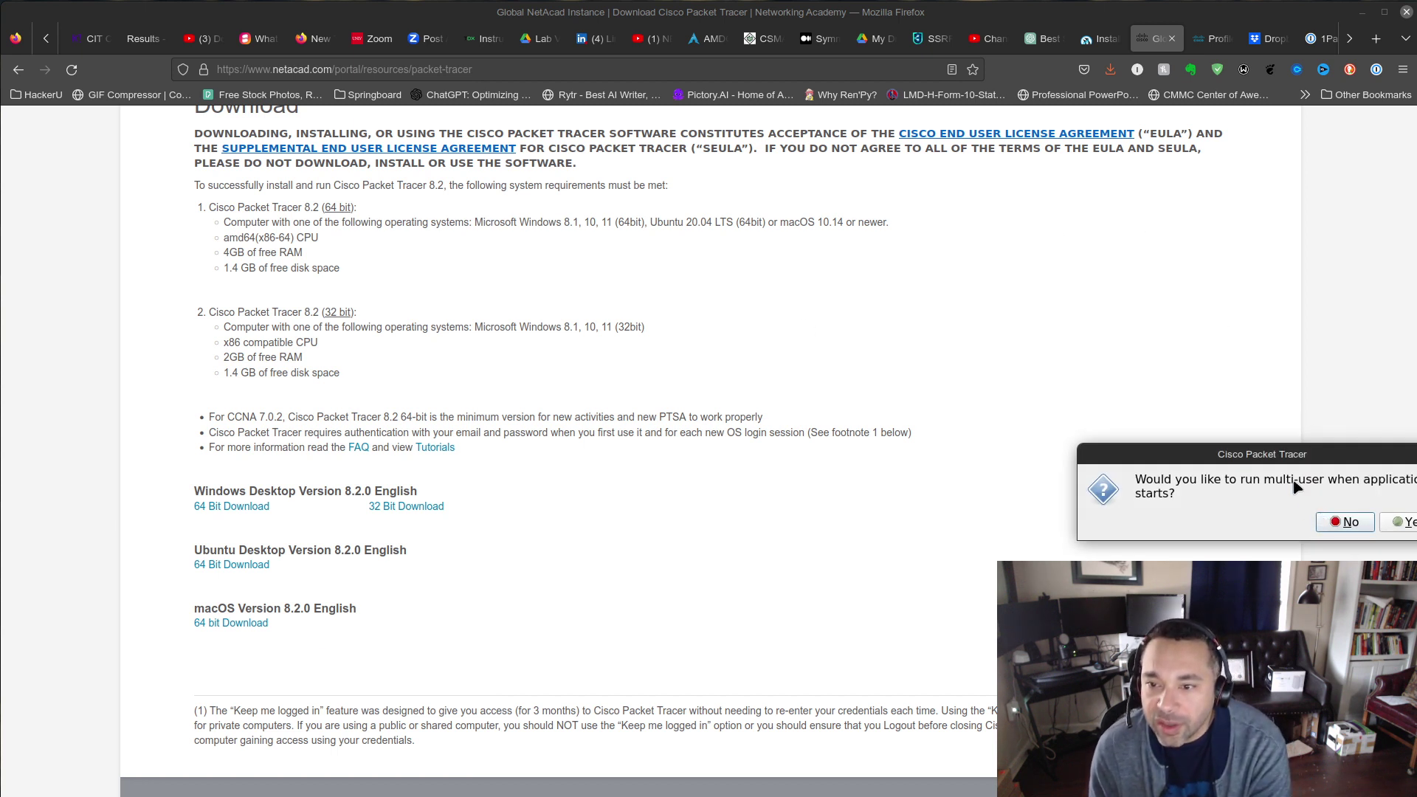
pyautogui.moveTo(1281, 455)
pyautogui.mouseDown()
pyautogui.moveTo(913, 405)
pyautogui.moveTo(804, 375)
pyautogui.mouseUp()
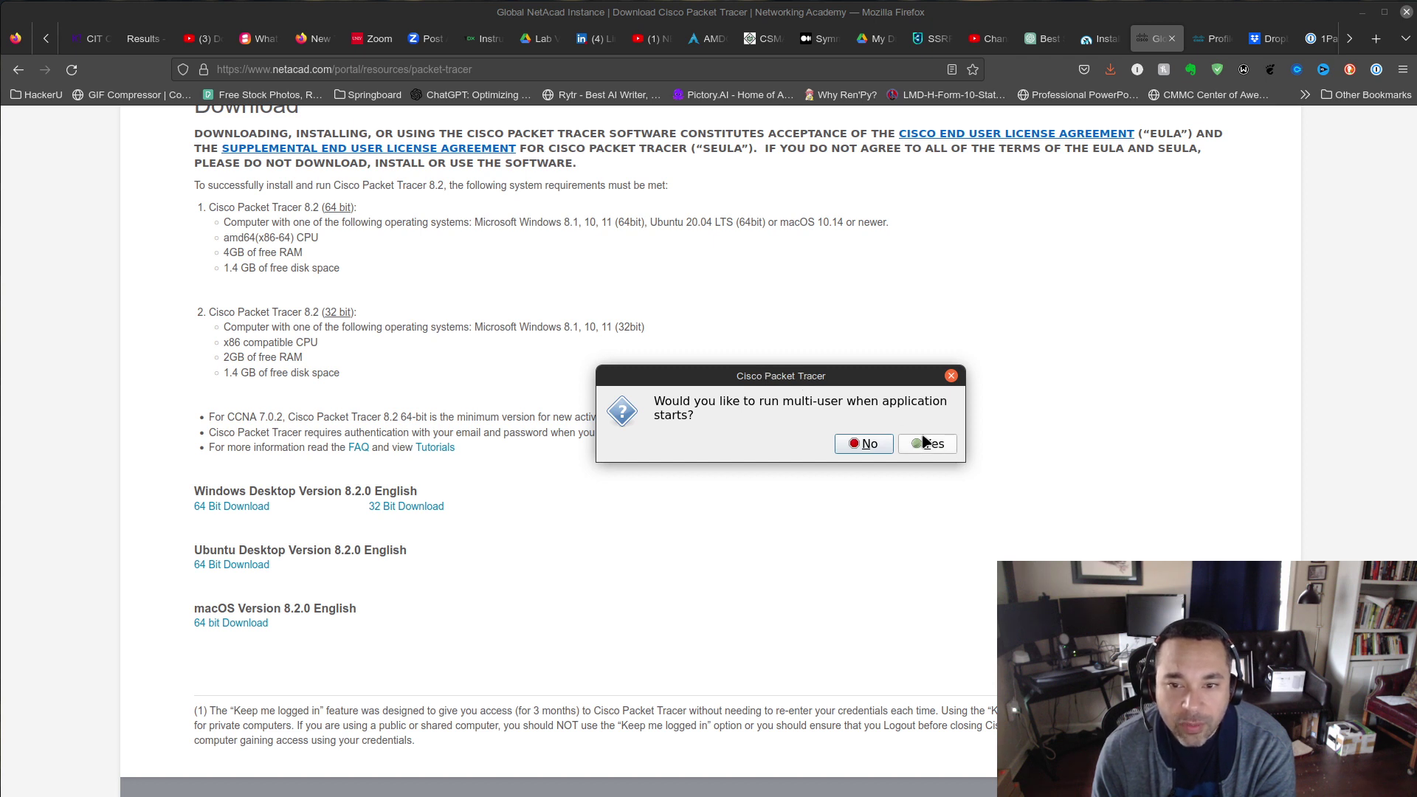
pyautogui.click(869, 445)
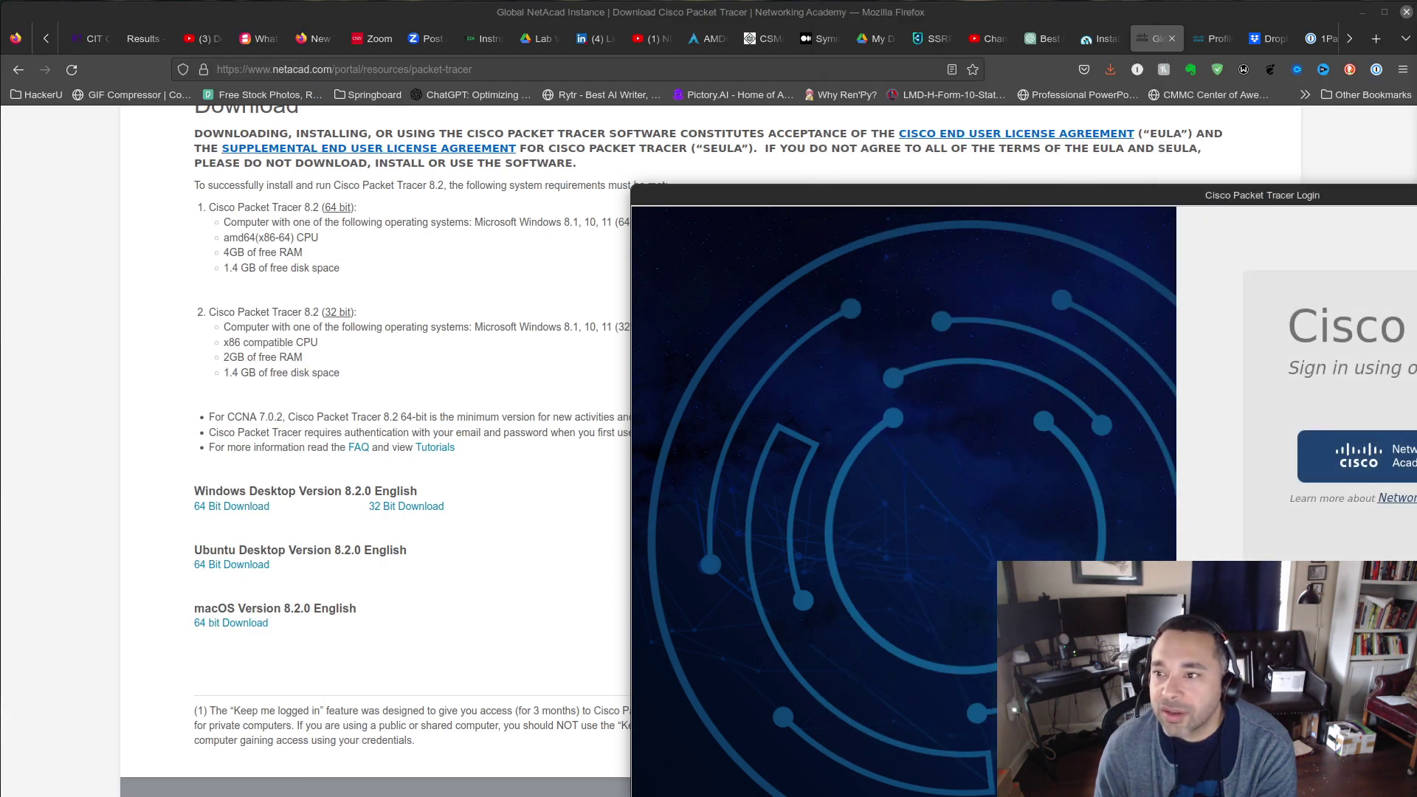
# Step: Bring the Login window into view and choose Networking Academy sign-in
pyautogui.moveTo(1416, 194); pyautogui.dragTo(981, 139)
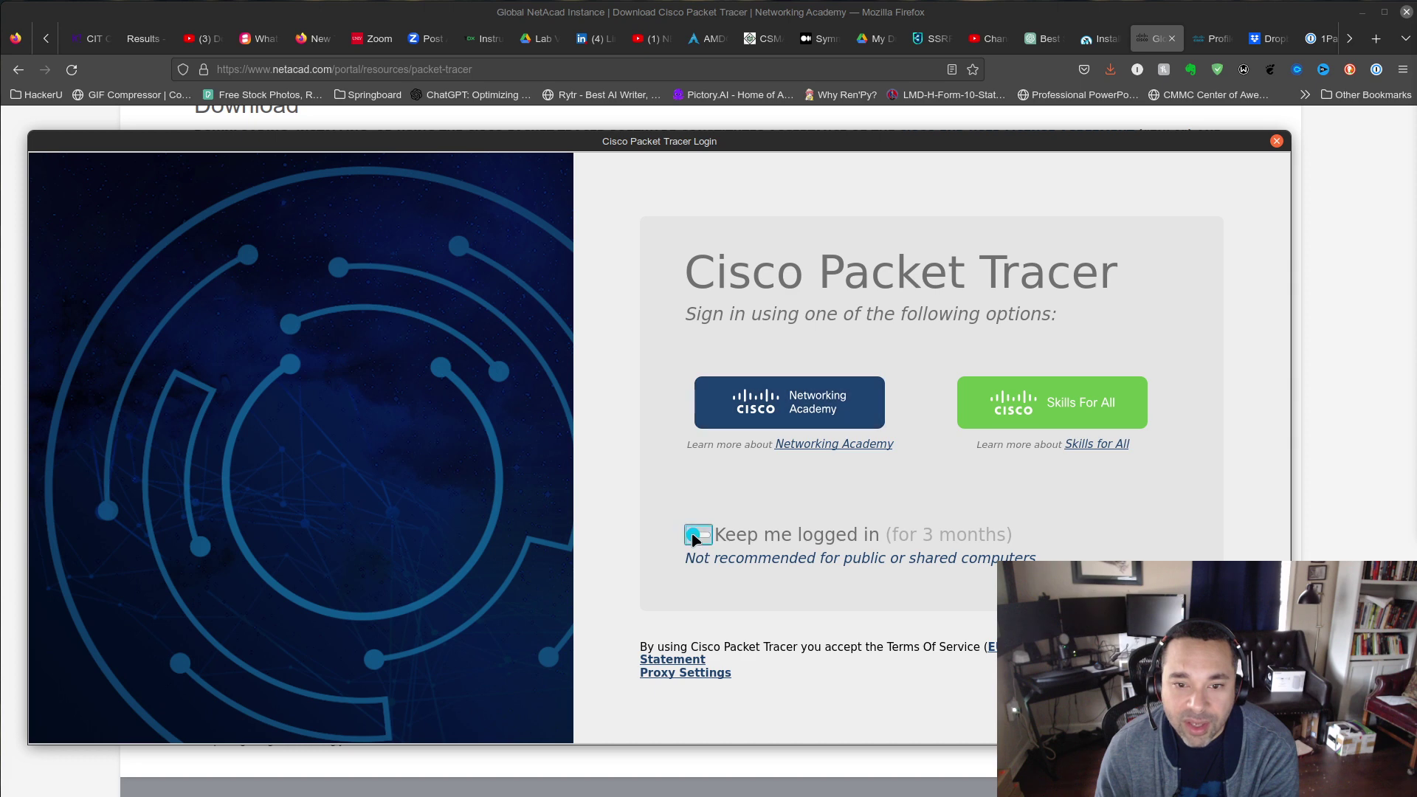
pyautogui.click(759, 416)
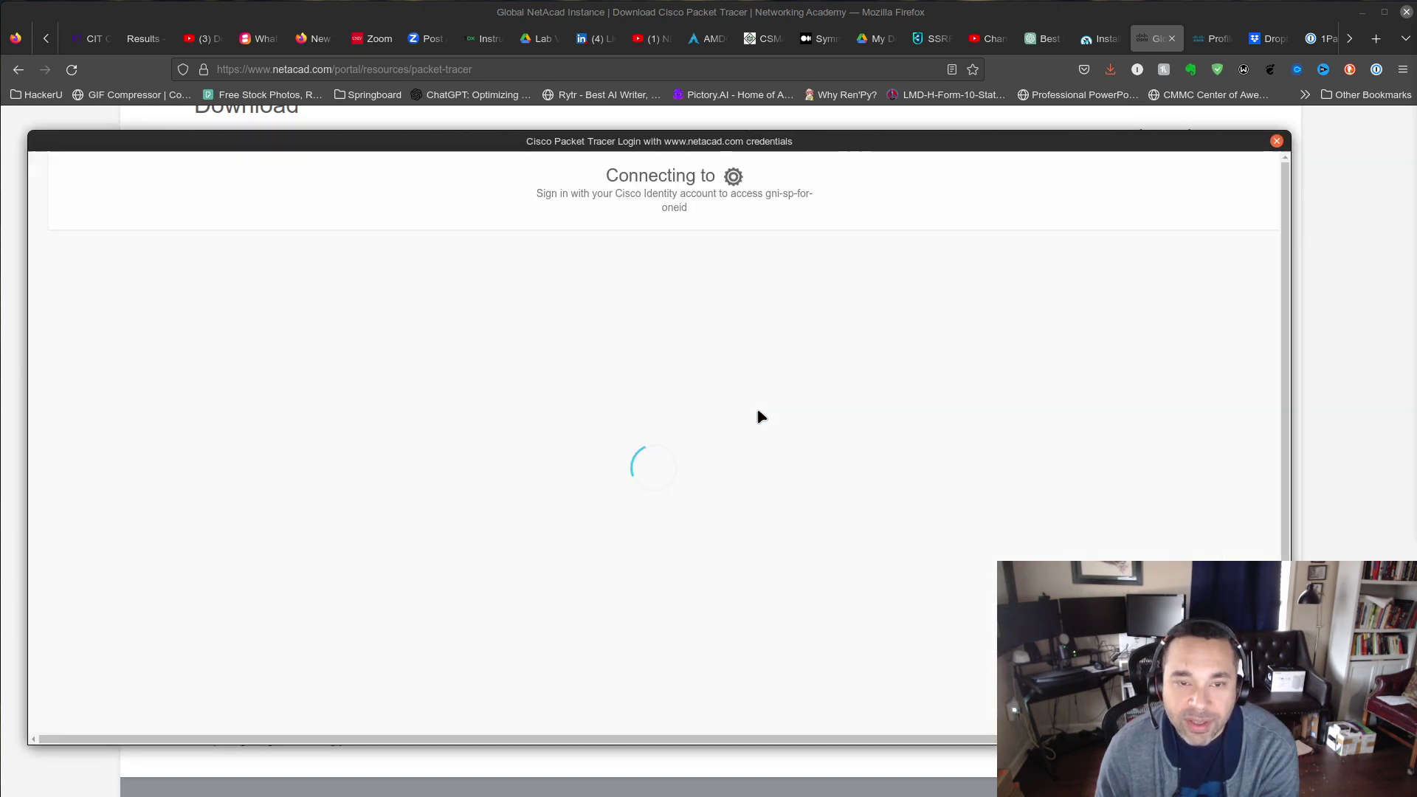